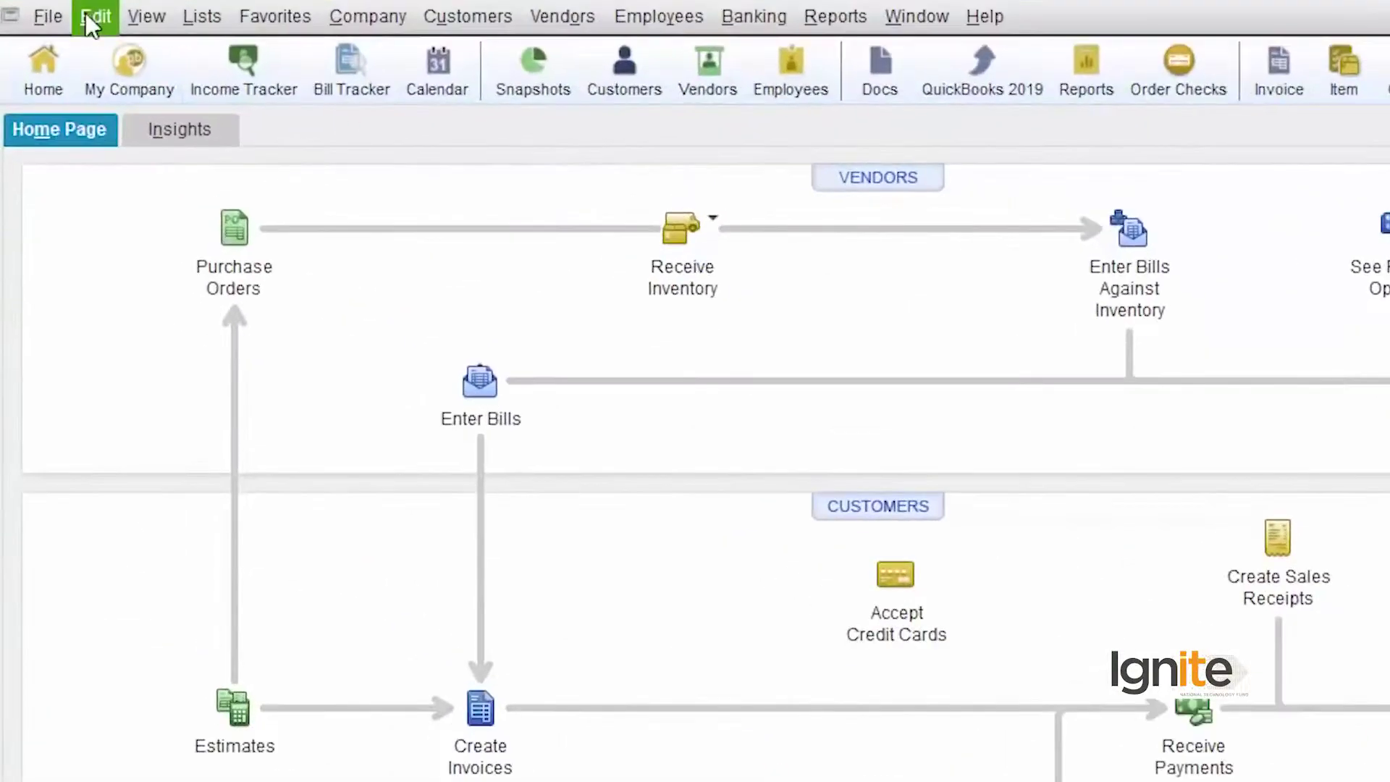
# Check that class tracking and prompting to assign classes are enabled in the company's Accounting preferences, and accept the settings.
pyautogui.click(46, 27)
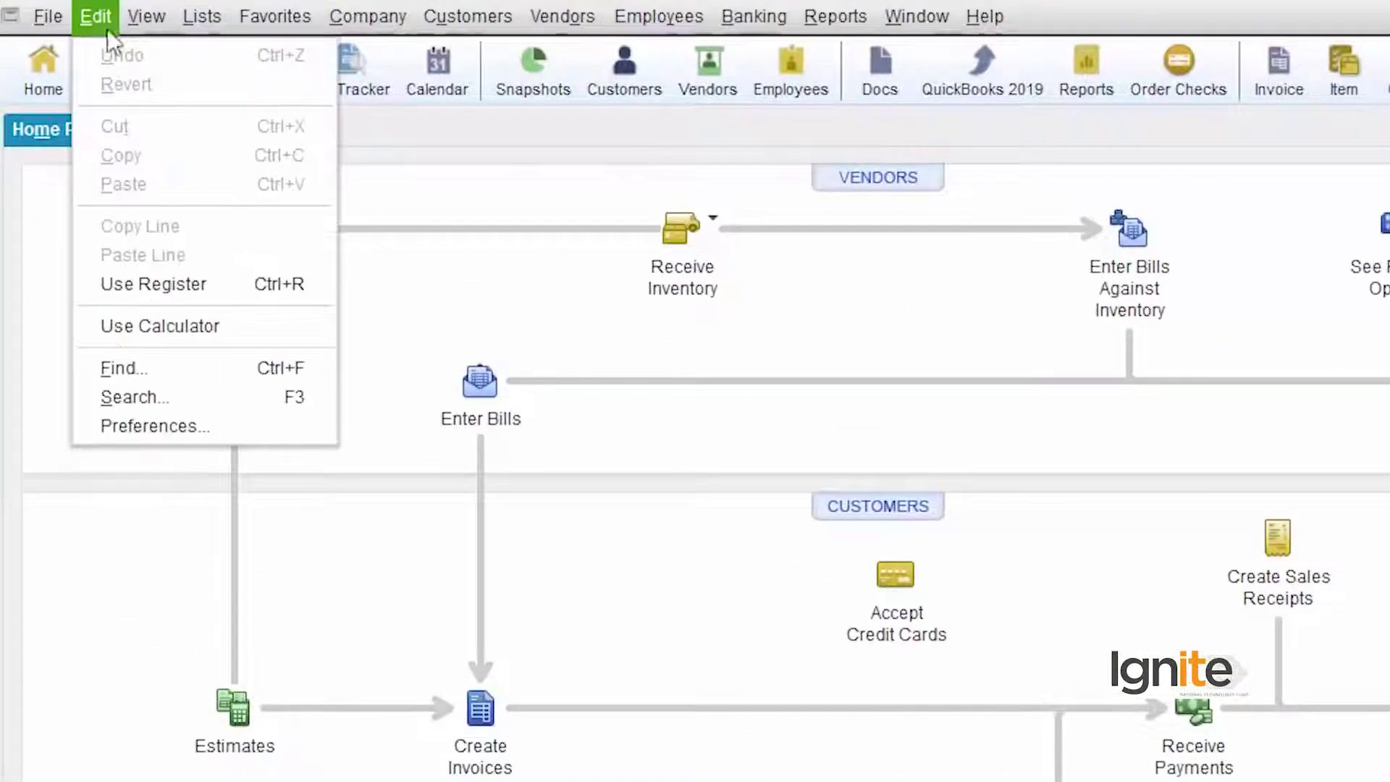
pyautogui.click(141, 423)
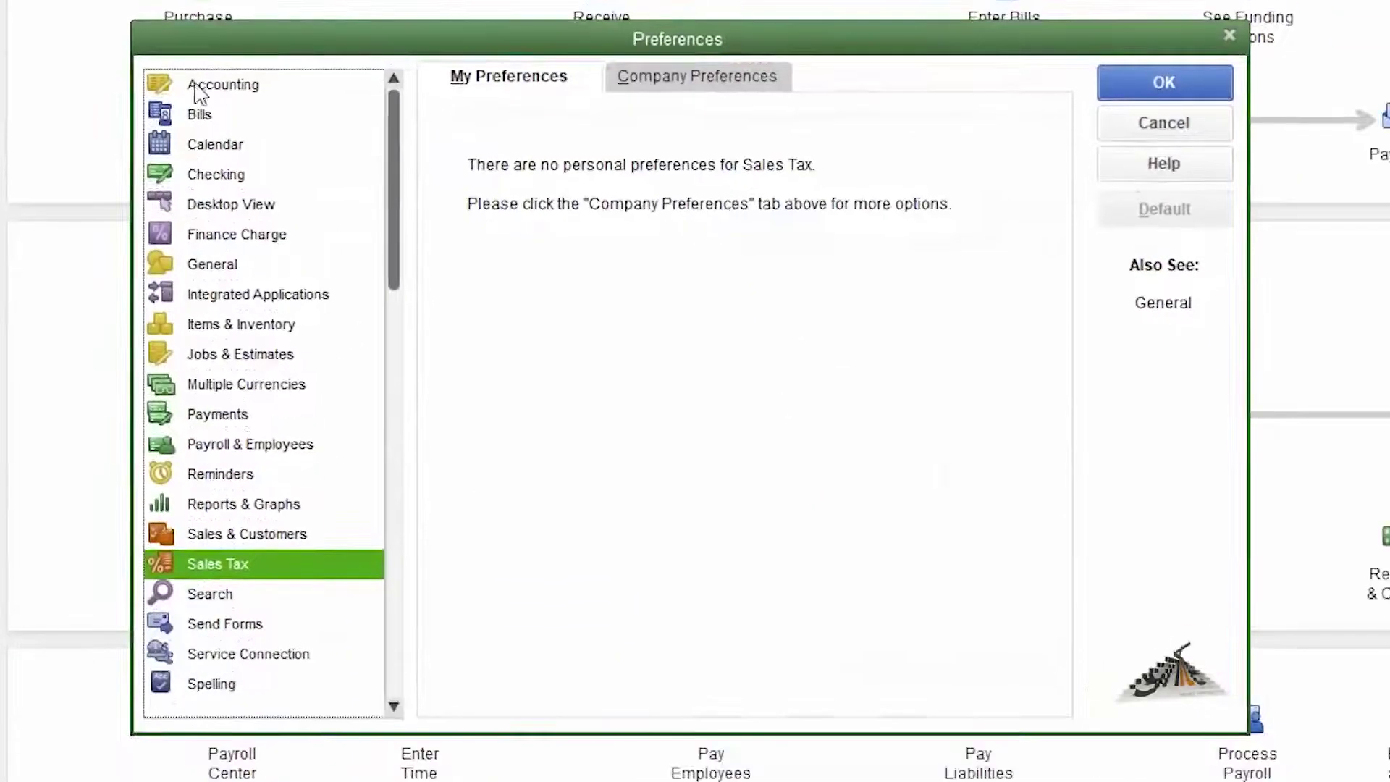
pyautogui.click(210, 92)
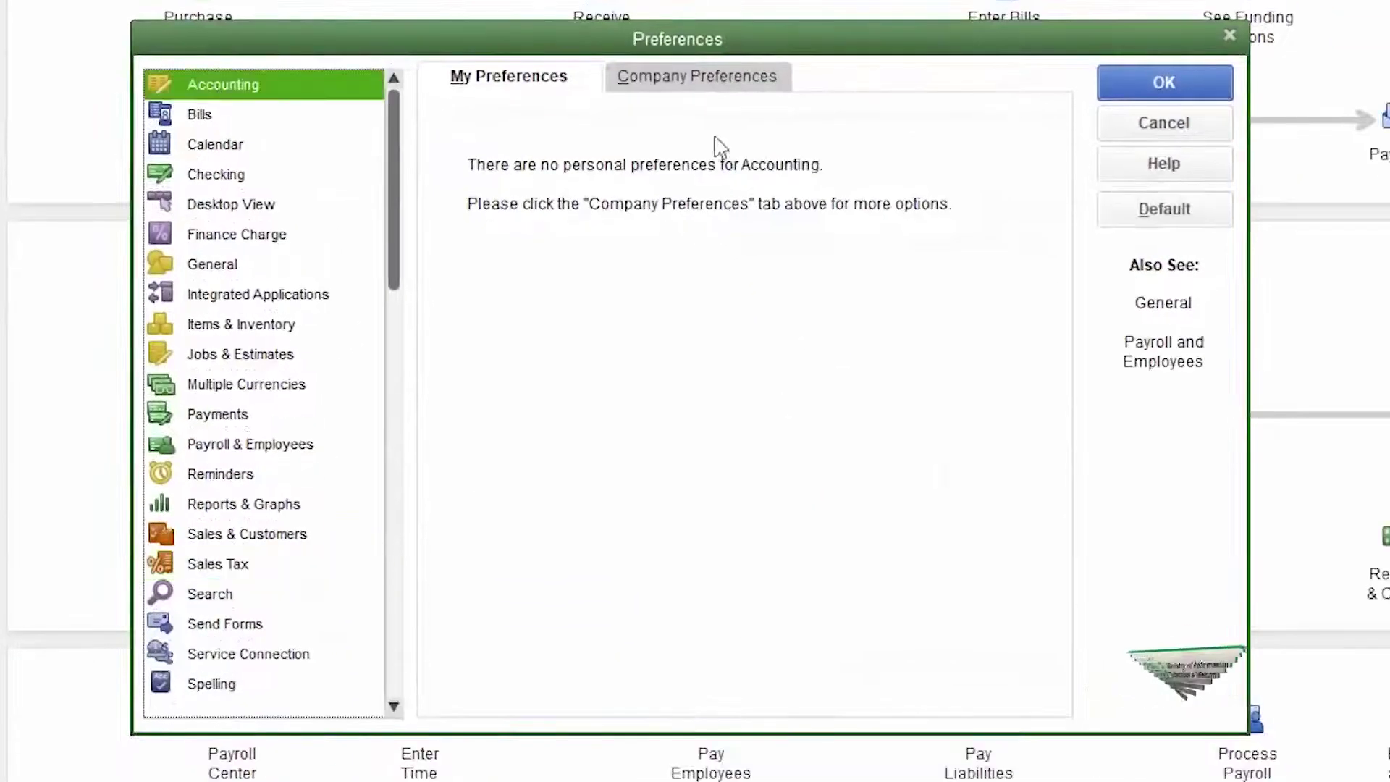
pyautogui.click(720, 85)
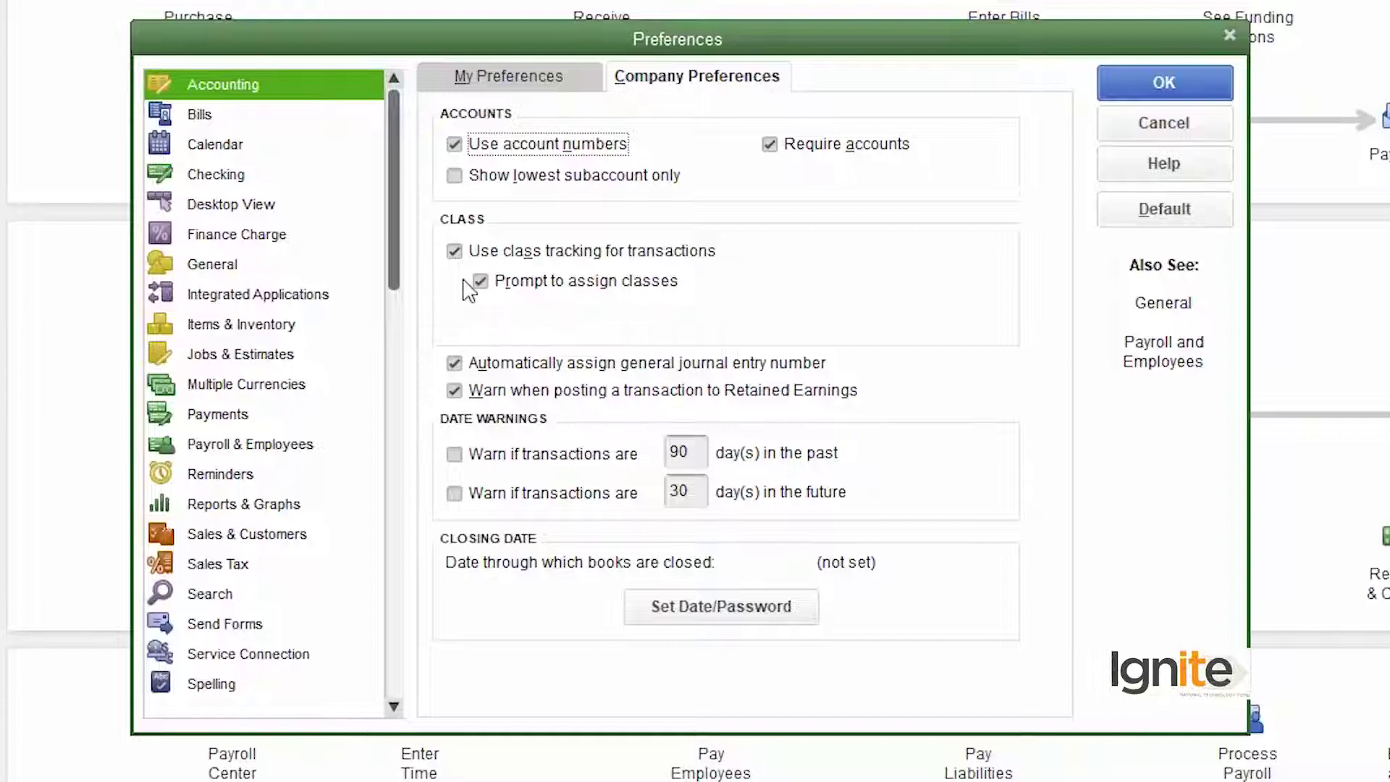
pyautogui.click(1131, 86)
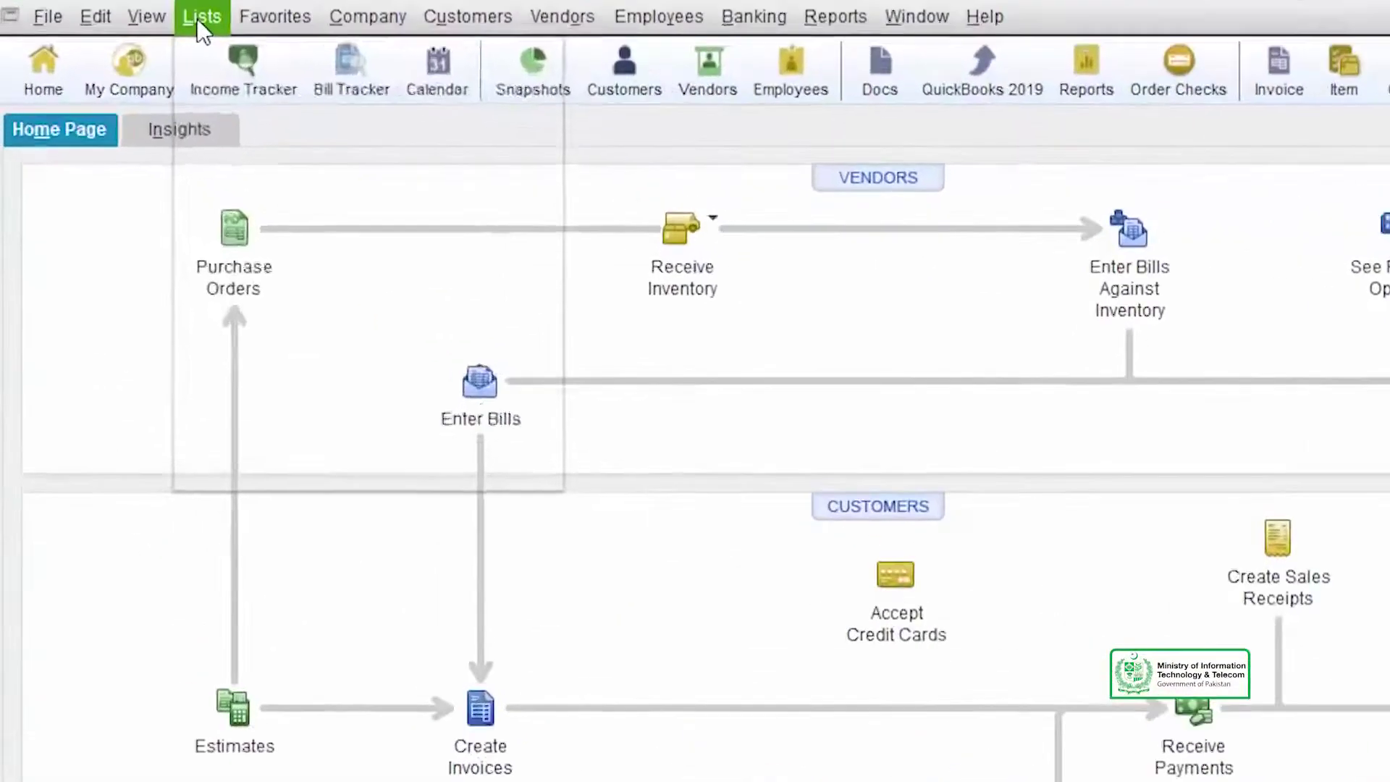
# Open the class list and add the class Province 1 as a subclass of Construction Services.
pyautogui.click(106, 29)
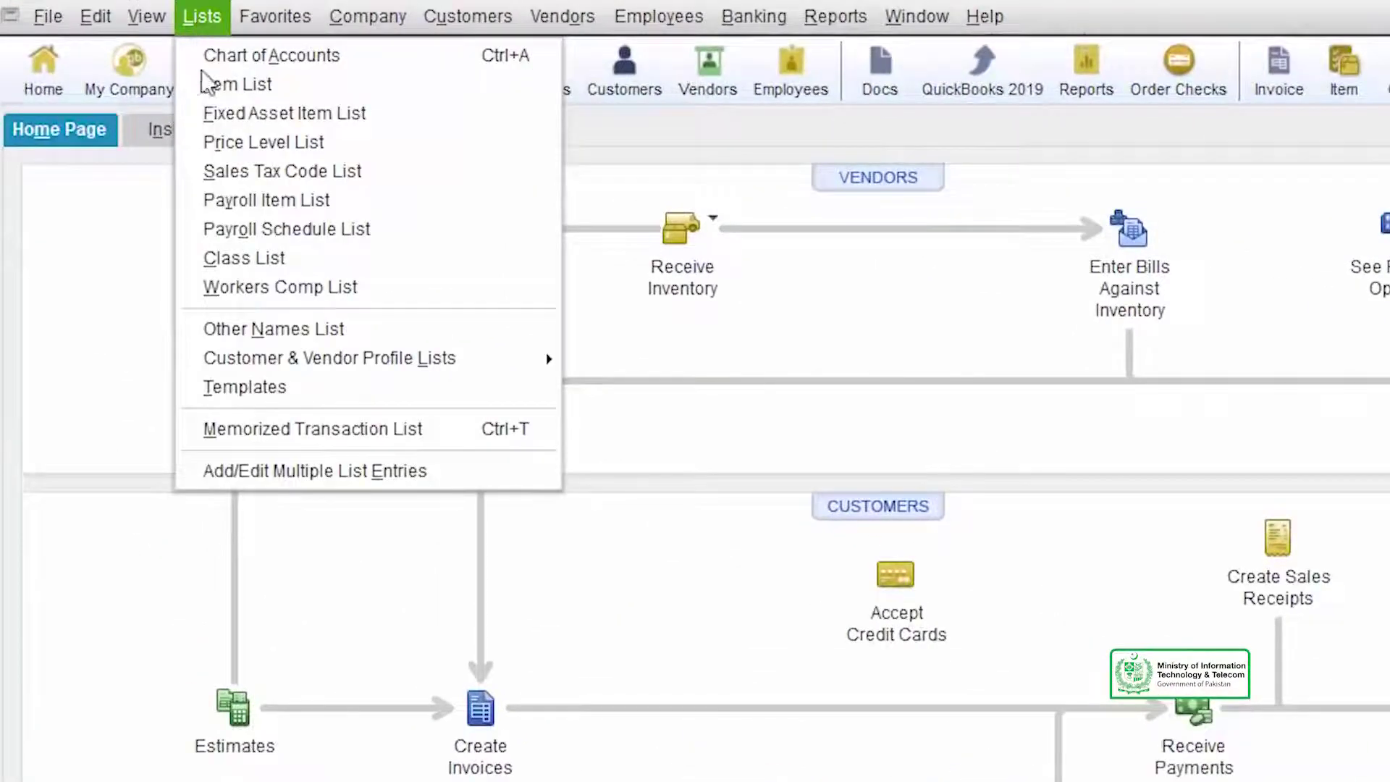
pyautogui.click(271, 261)
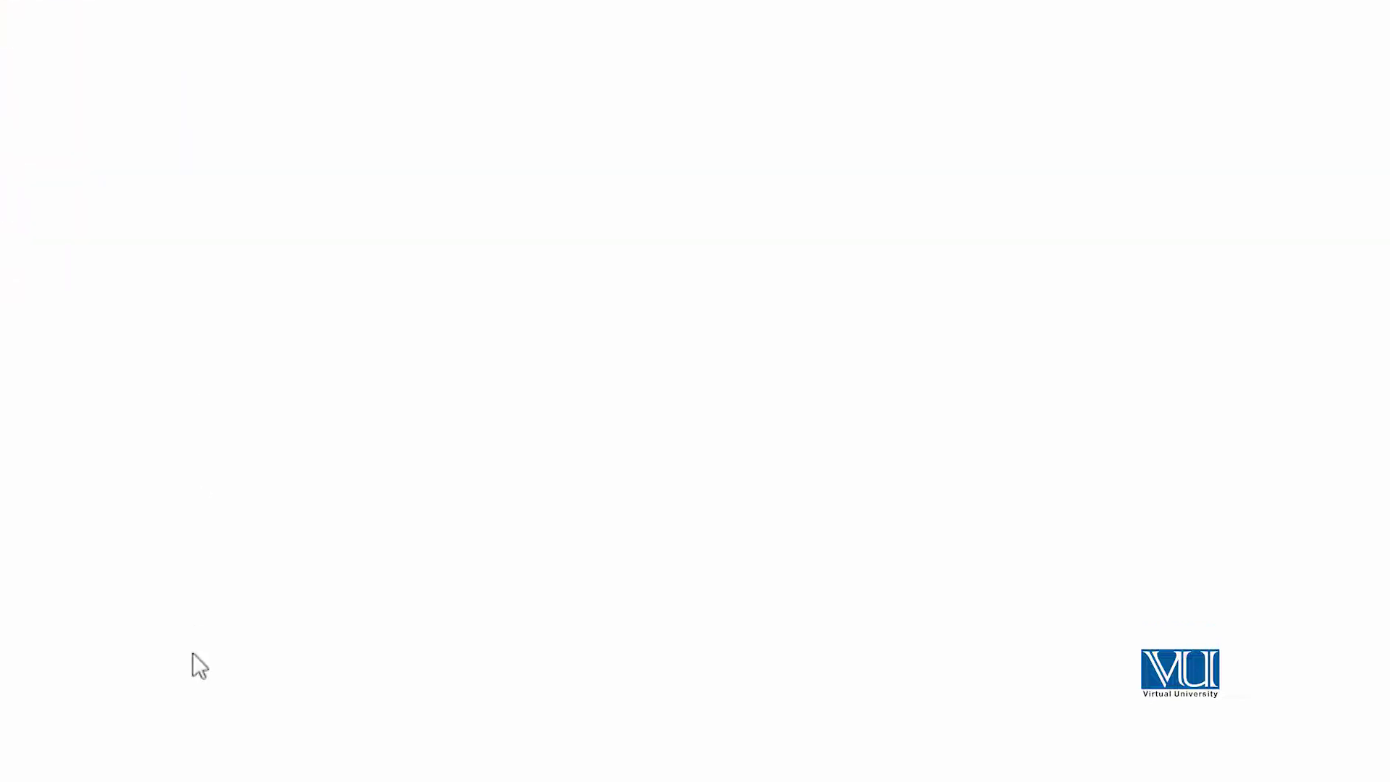
pyautogui.click(40, 763)
pyautogui.click(155, 373)
pyautogui.write('Area 1')
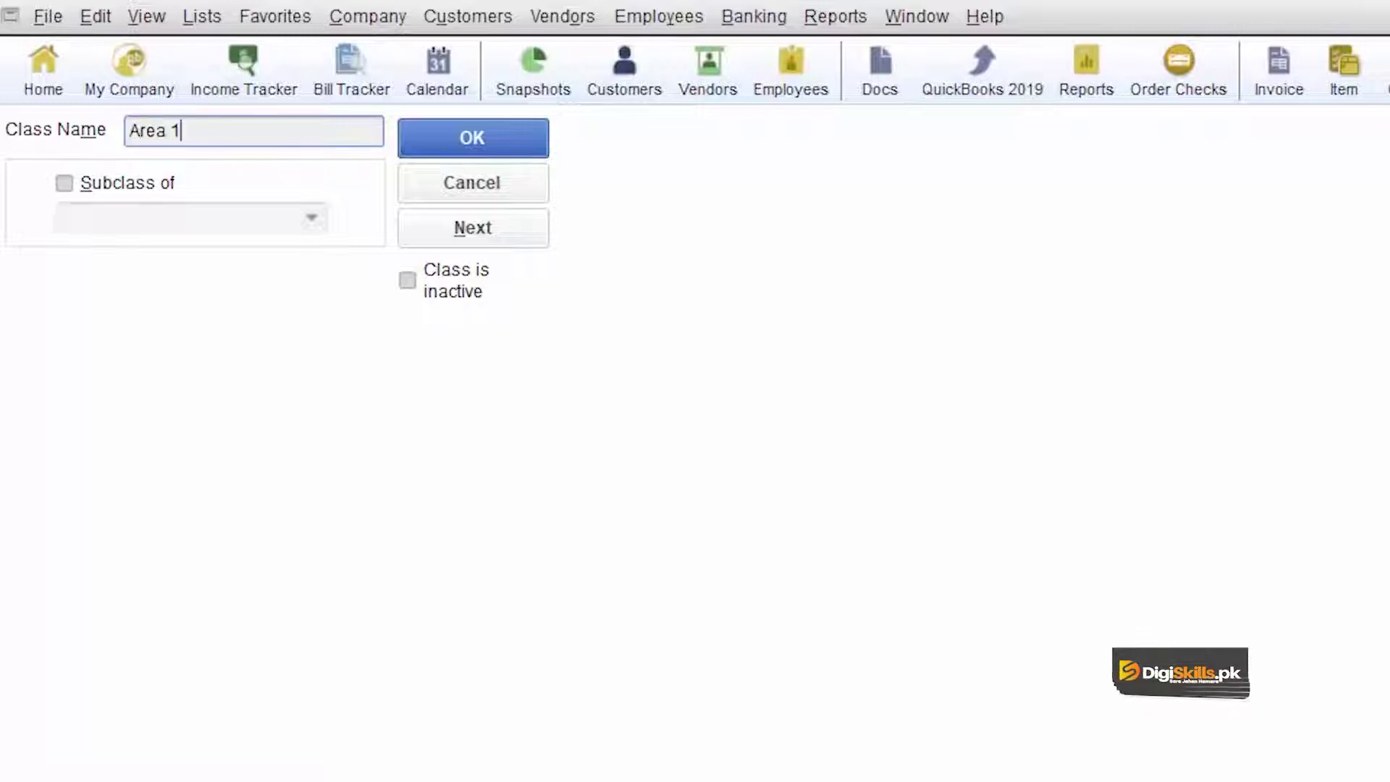
pyautogui.write('Province 1')
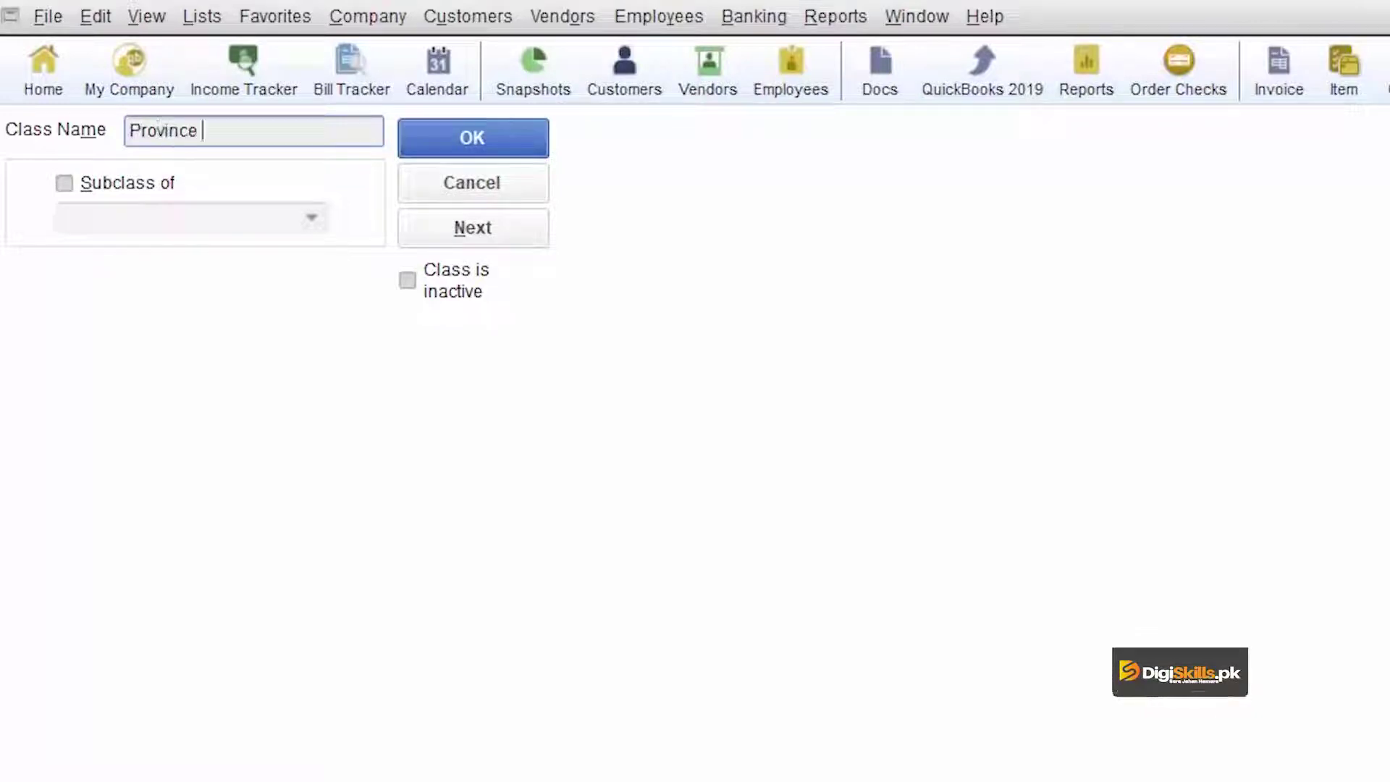
pyautogui.click(65, 183)
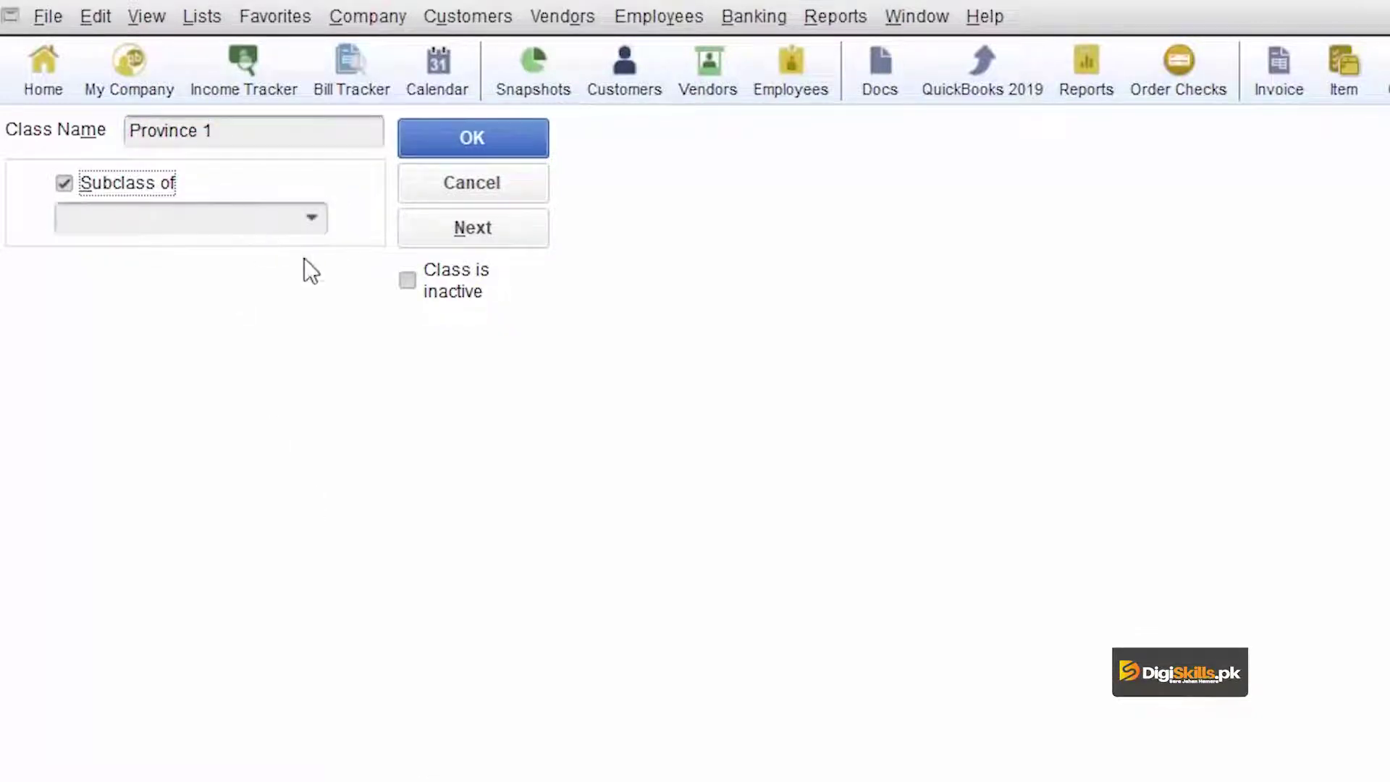
pyautogui.click(187, 322)
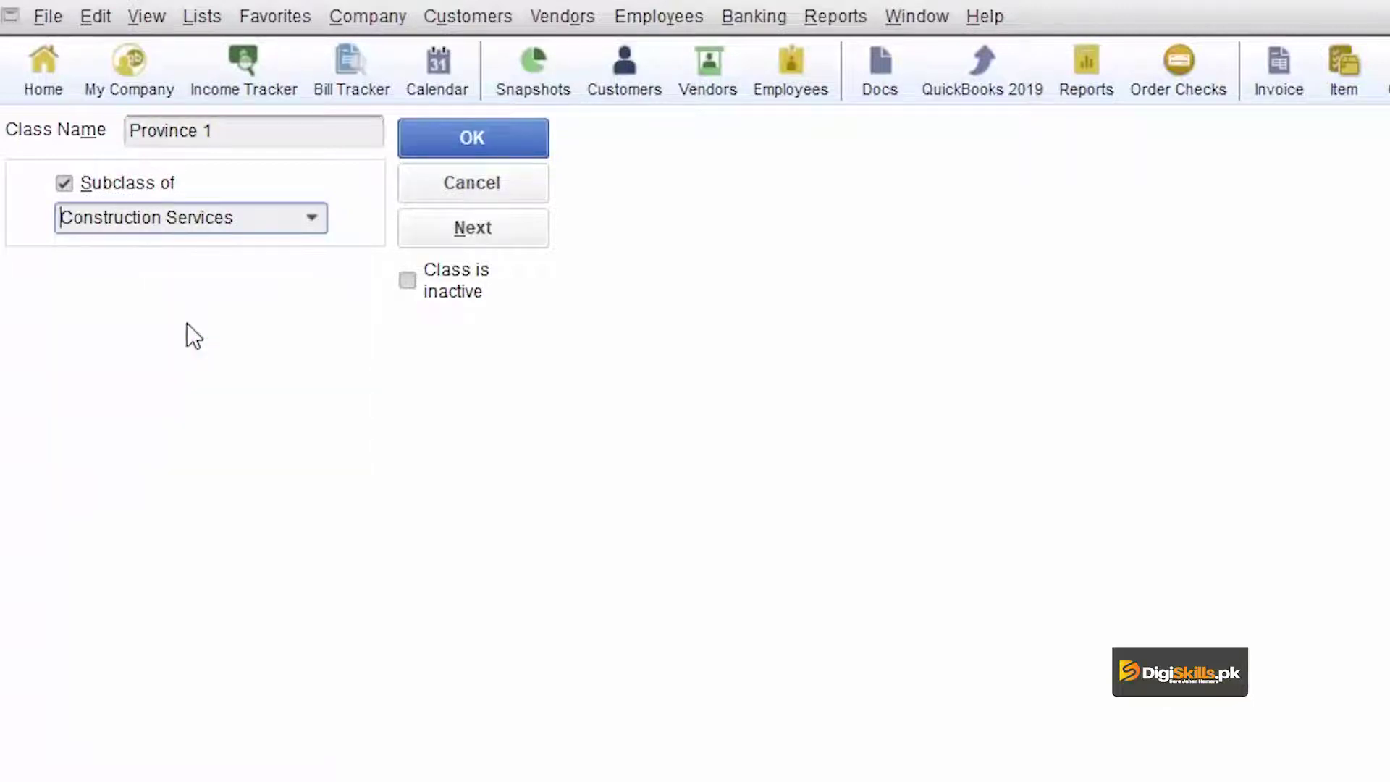
pyautogui.click(472, 138)
# Set up a class named Province 1 as a subclass of Building Material in the class list.
pyautogui.click(142, 216)
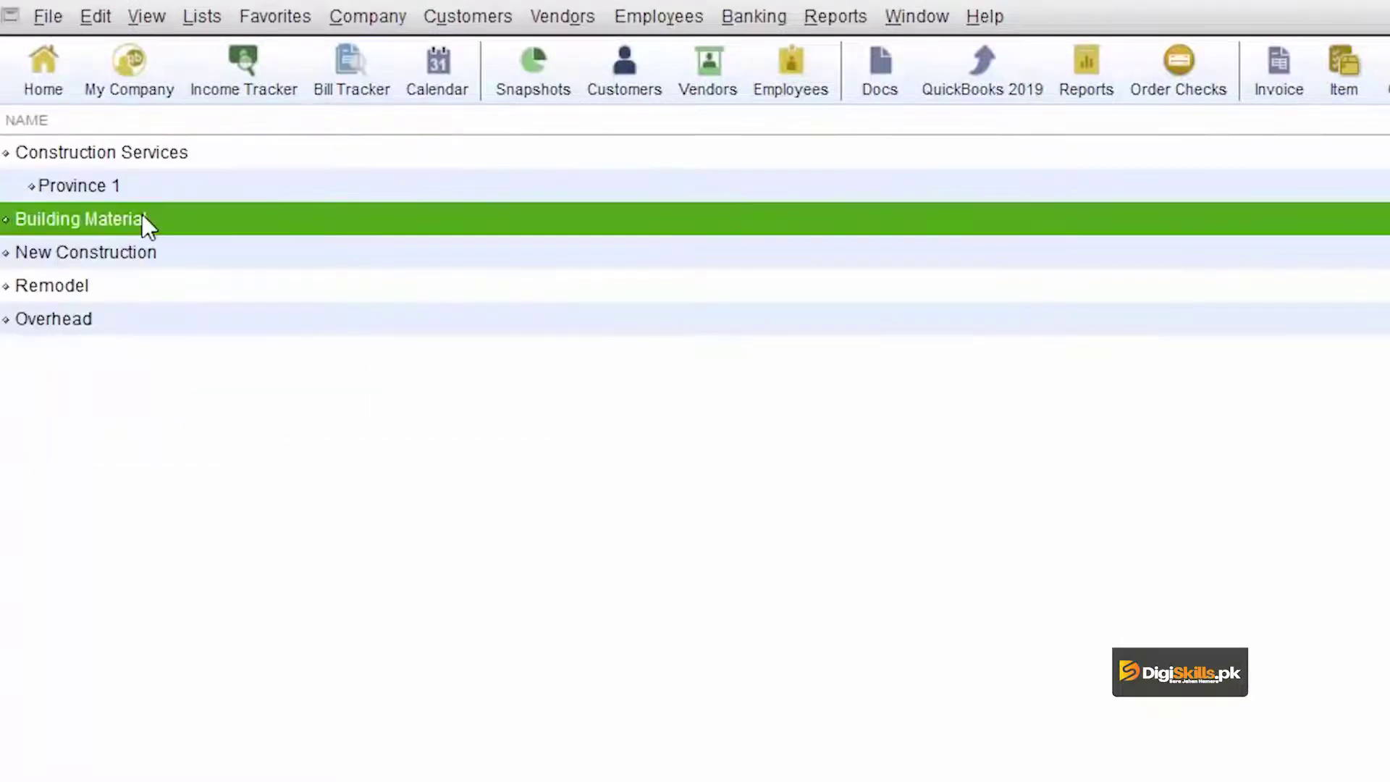
pyautogui.doubleClick(142, 216)
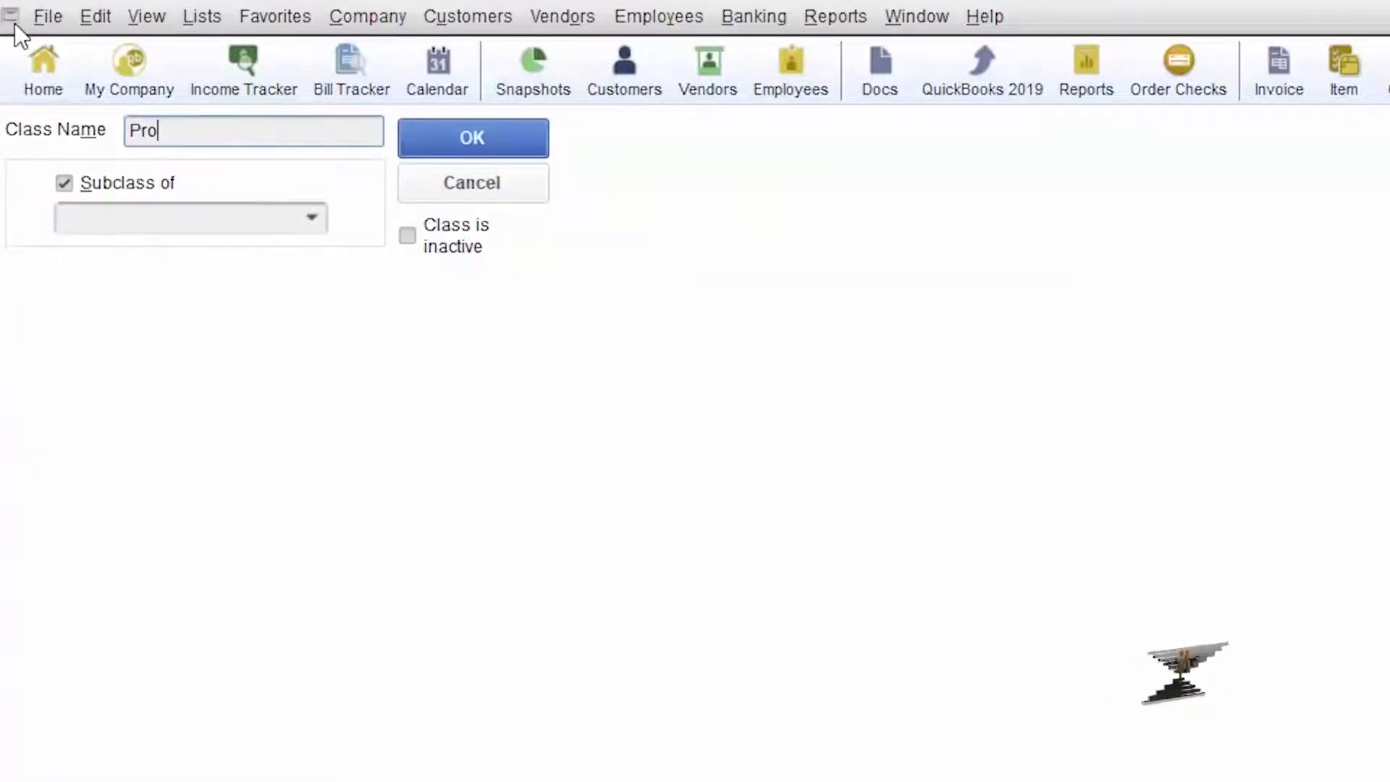
pyautogui.write('vince 1')
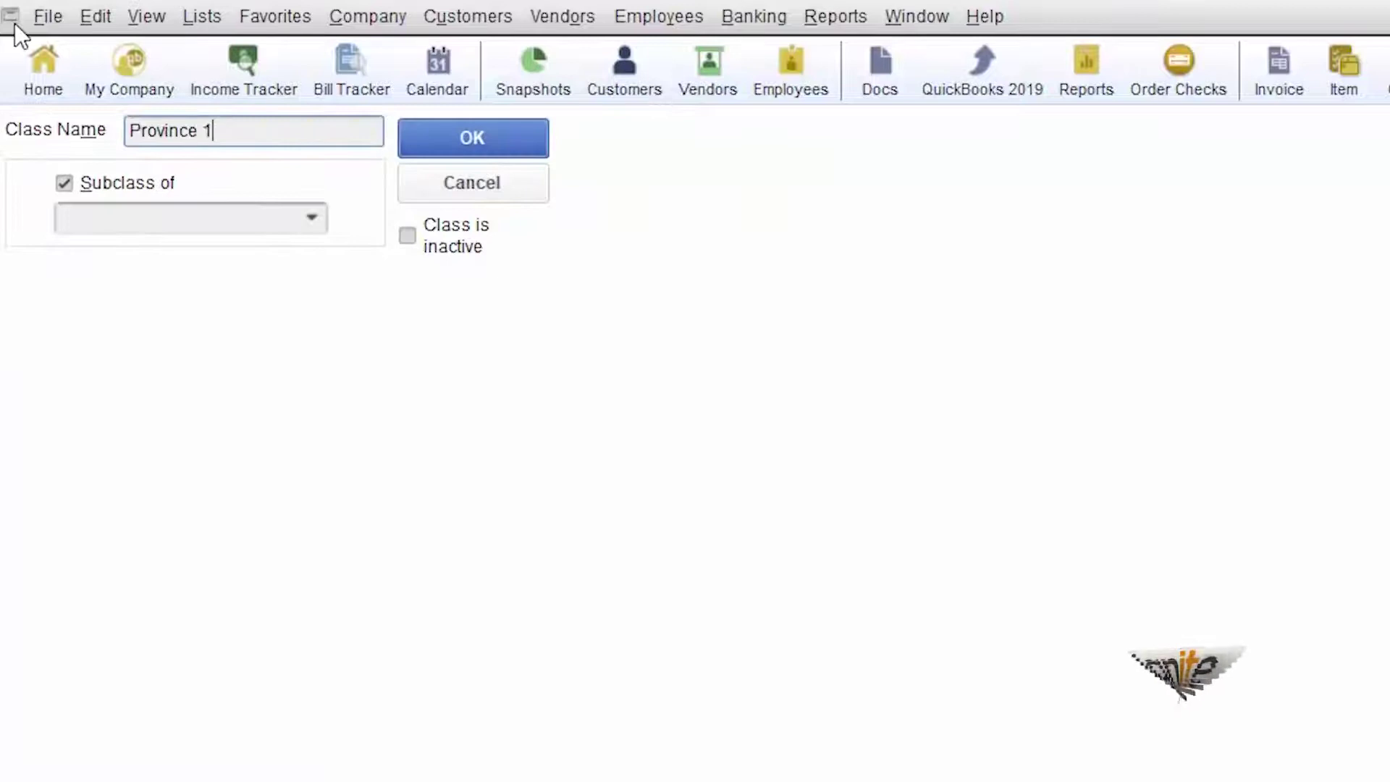
pyautogui.click(312, 218)
pyautogui.click(251, 391)
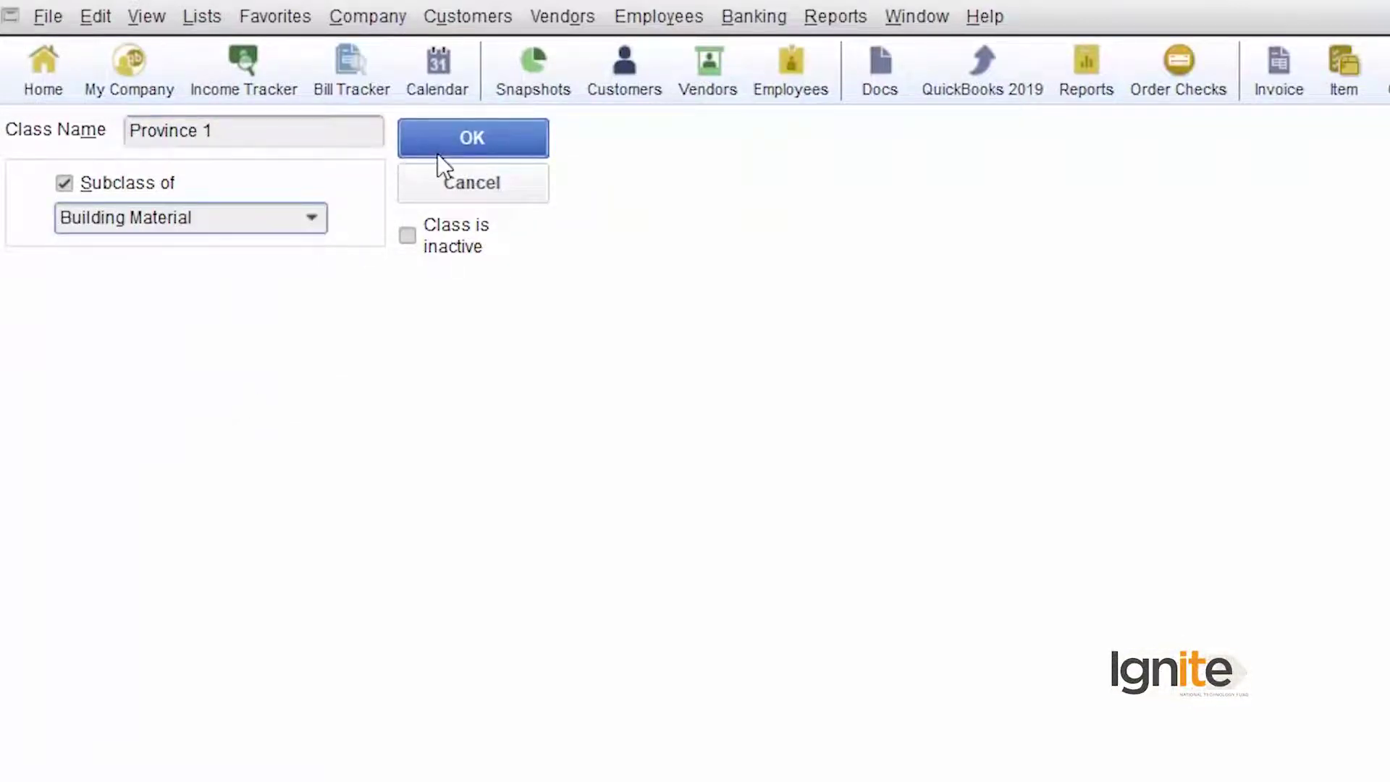
pyautogui.click(514, 134)
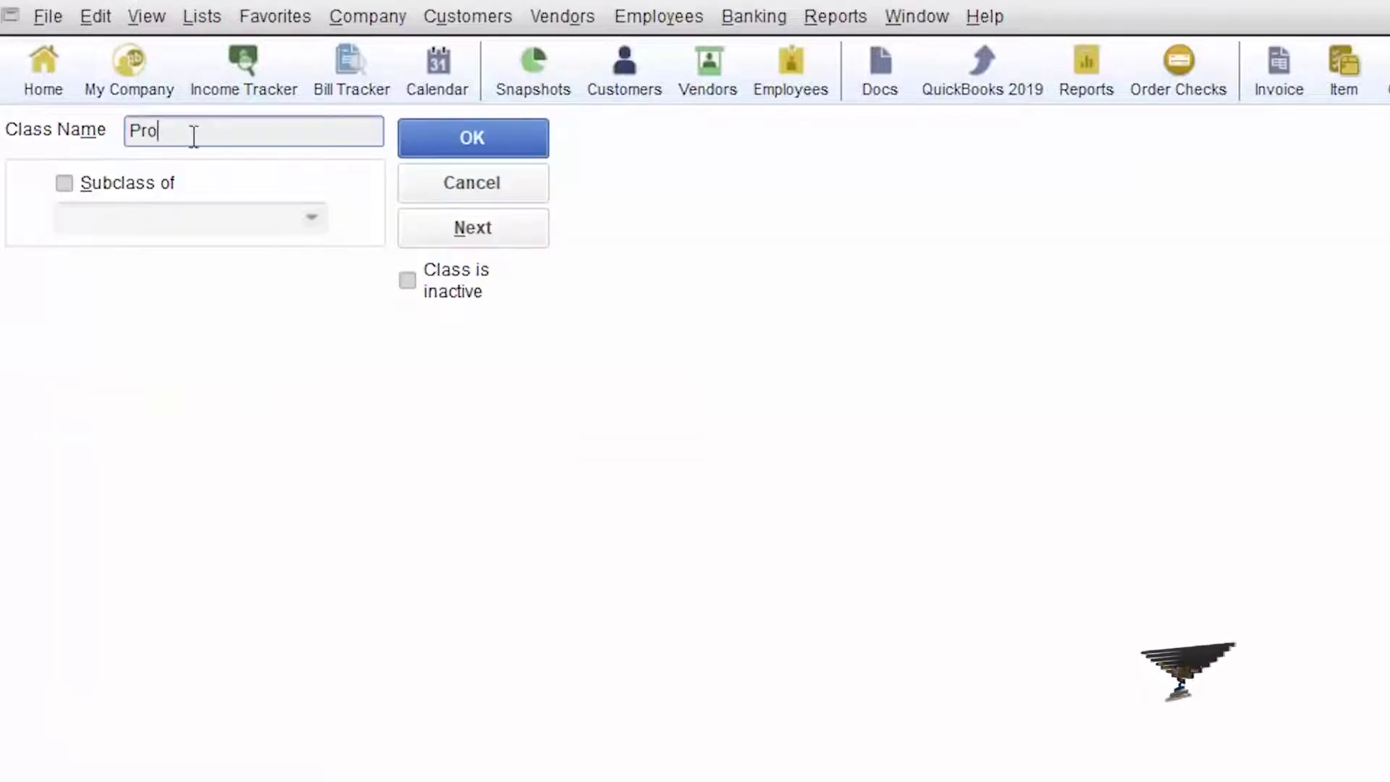
# Create the class Province 2 as a subclass of Building Material.
pyautogui.write('vince 2')
pyautogui.click(64, 183)
pyautogui.click(311, 217)
pyautogui.click(130, 388)
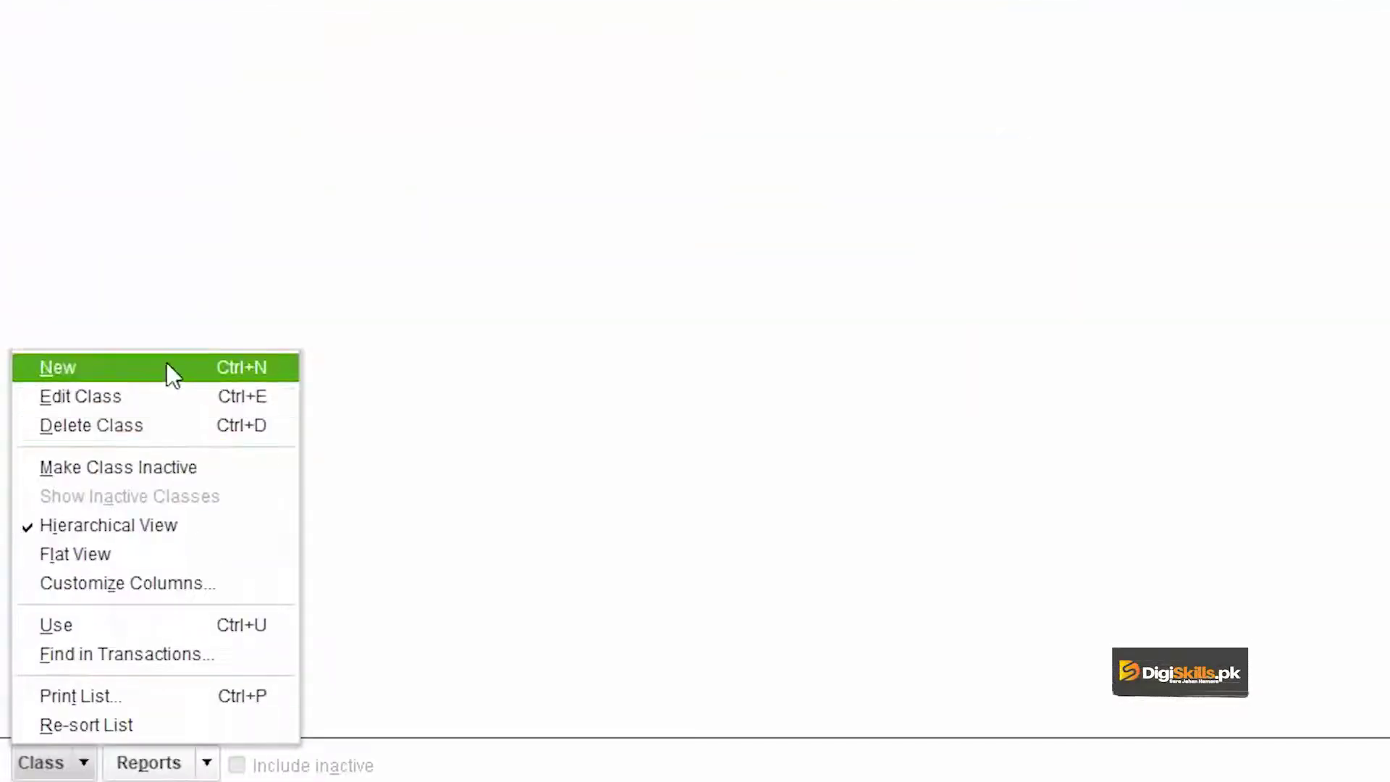
# Create another class named Province 2 as a subclass of Construction Services.
pyautogui.click(168, 368)
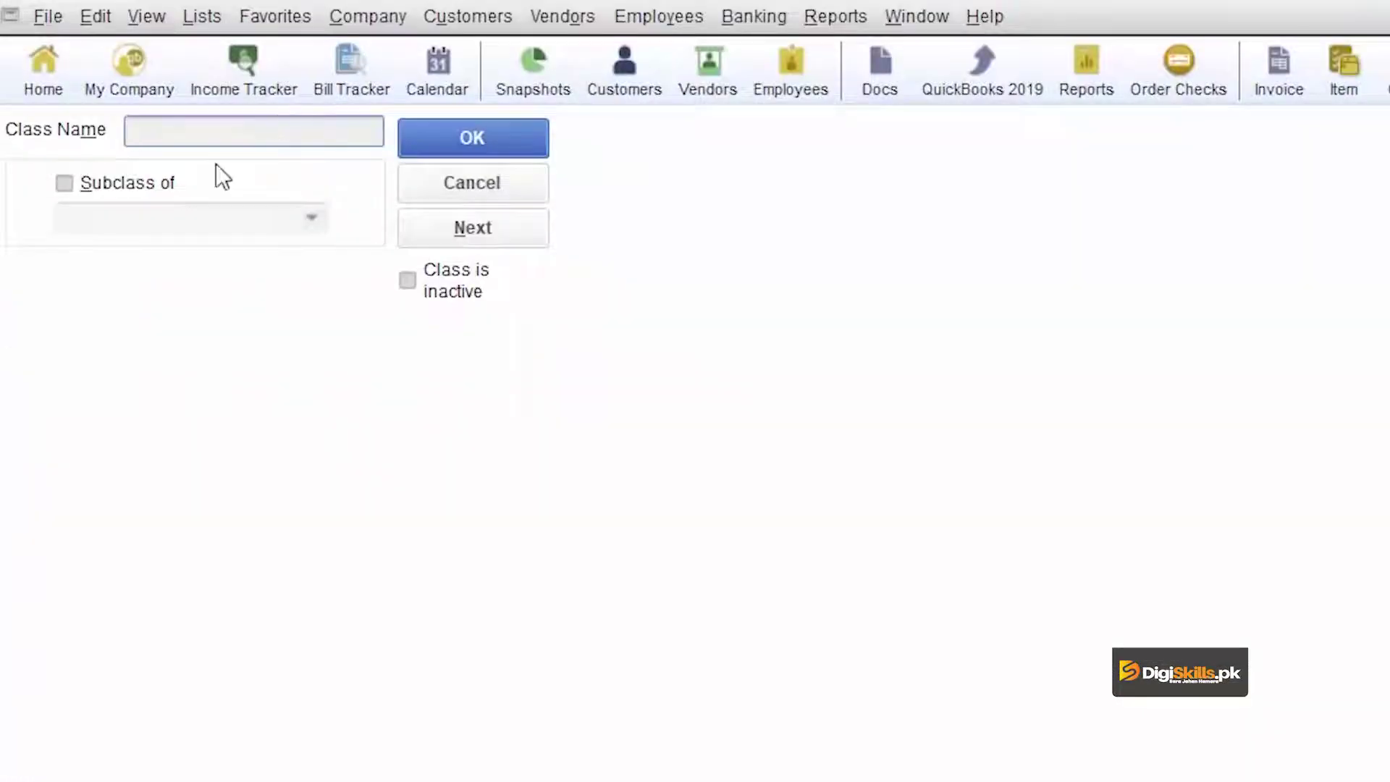
pyautogui.write('Province 2')
pyautogui.click(65, 183)
pyautogui.click(188, 217)
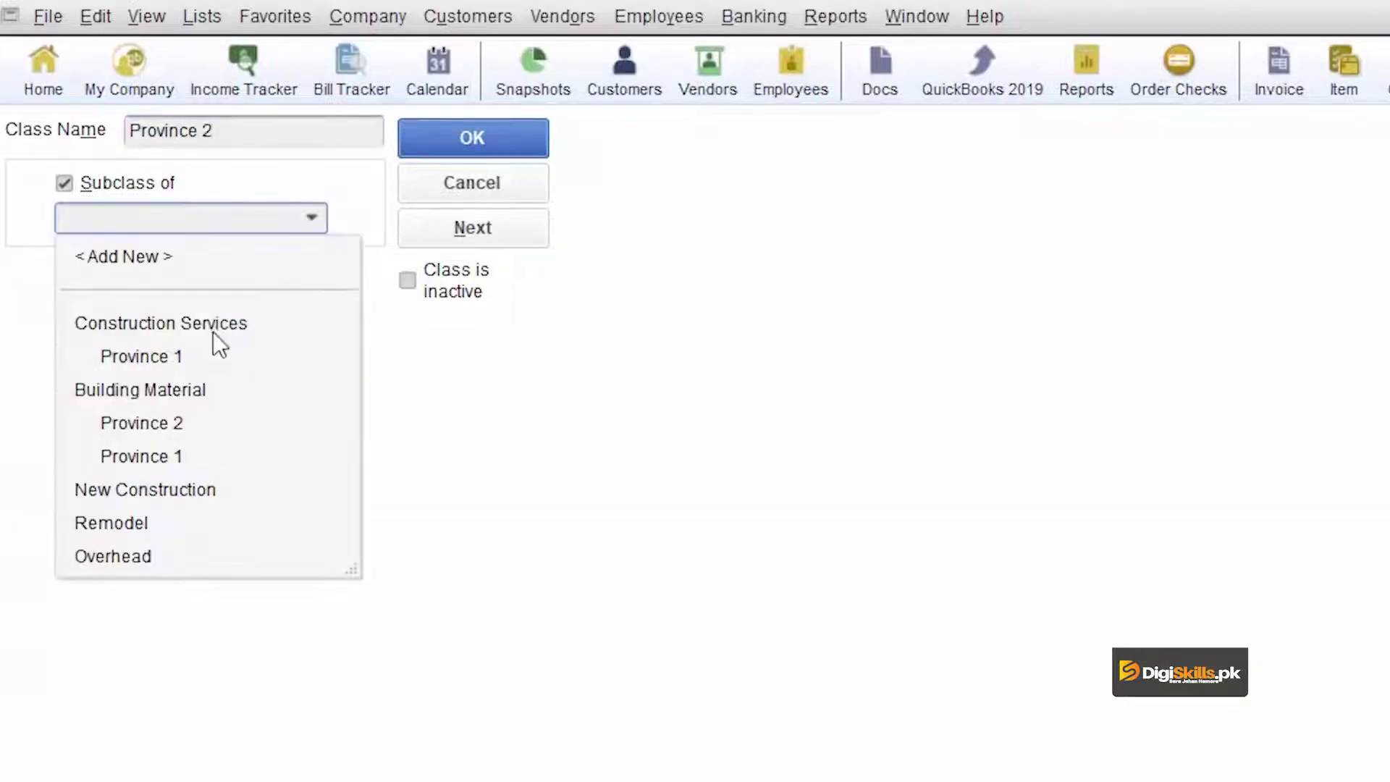
pyautogui.click(215, 328)
pyautogui.click(473, 145)
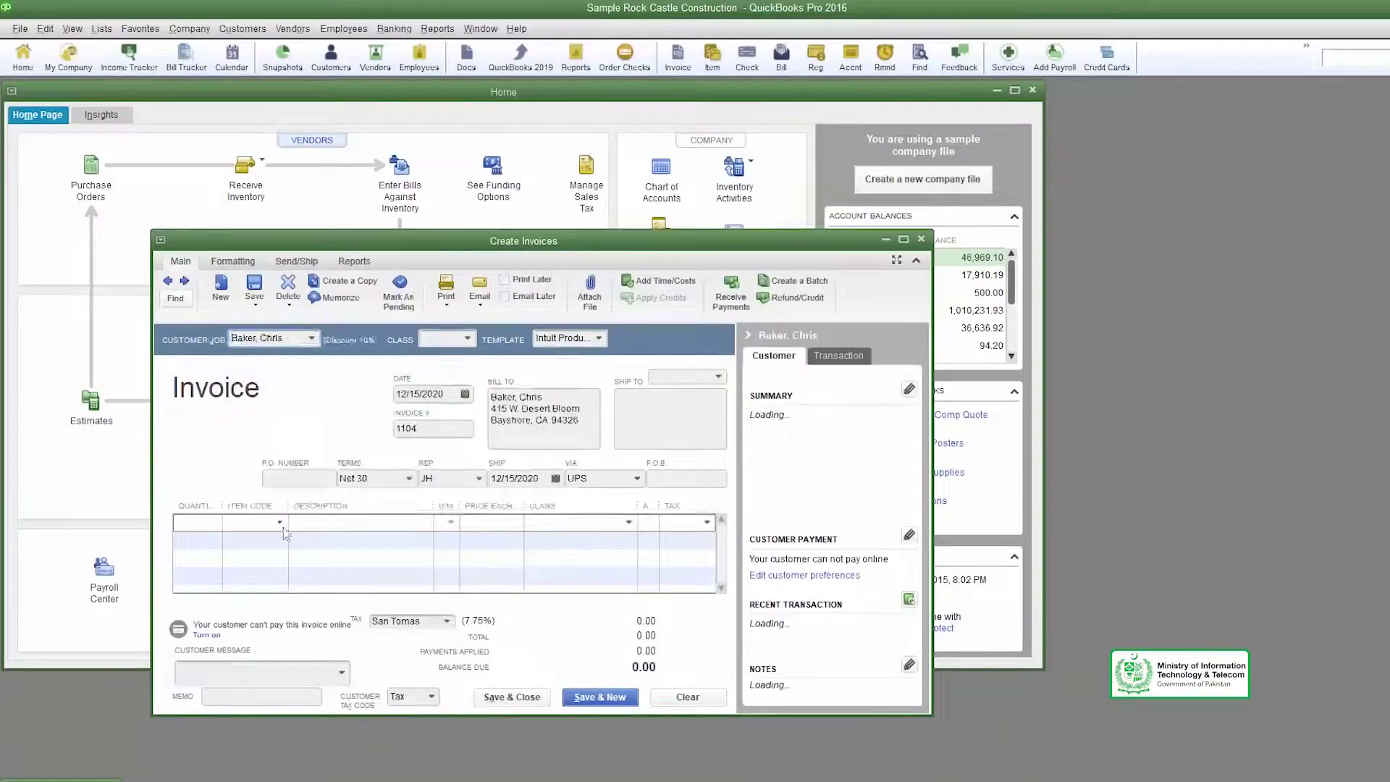
# Add a Concrete Slab line to the invoice with quantity 5 and a price of 10 each.
pyautogui.click(280, 522)
pyautogui.click(398, 462)
pyautogui.click(197, 522)
pyautogui.write('5')
pyautogui.click(498, 523)
pyautogui.write('10')
pyautogui.press('Tab')
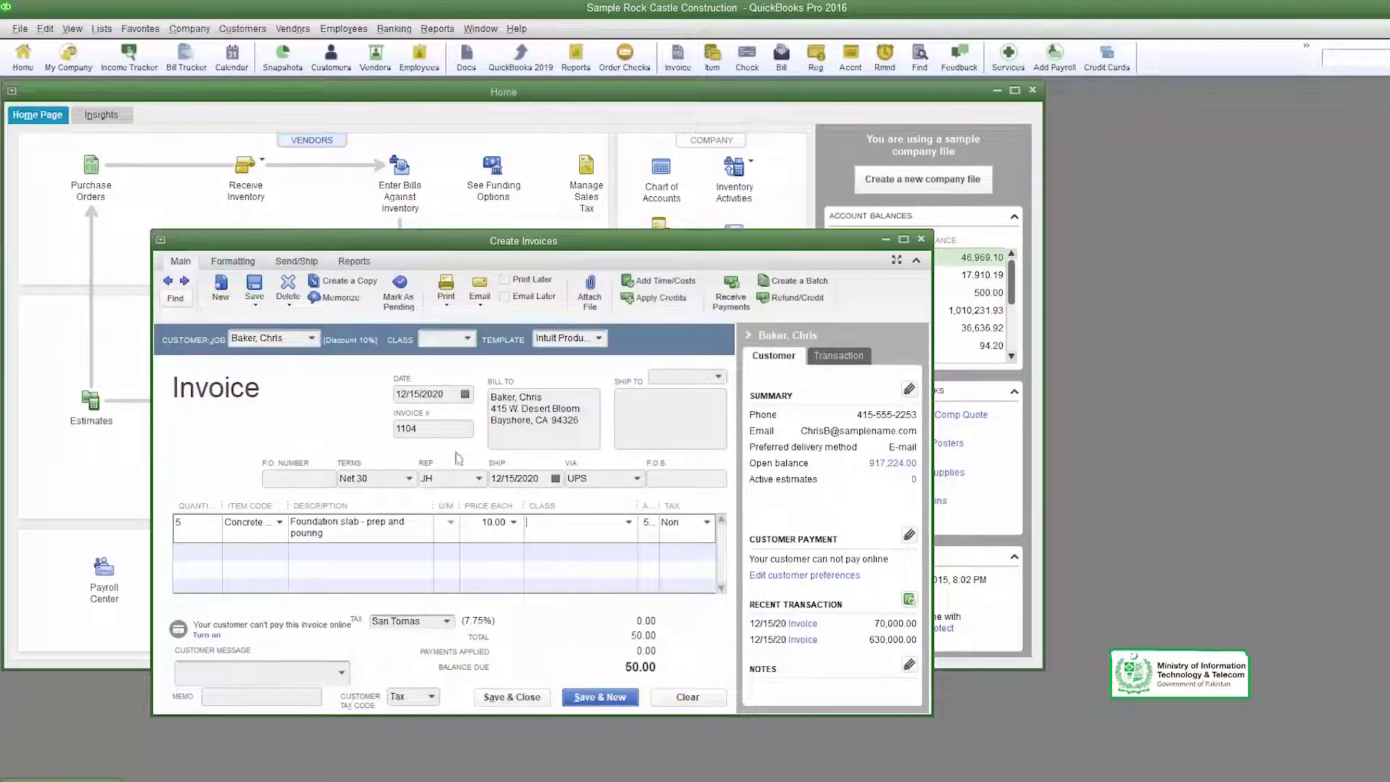
# Assign the Concrete Slab invoice to the class Construction Services:Province 2, and save it while starting a new invoice.
pyautogui.click(904, 241)
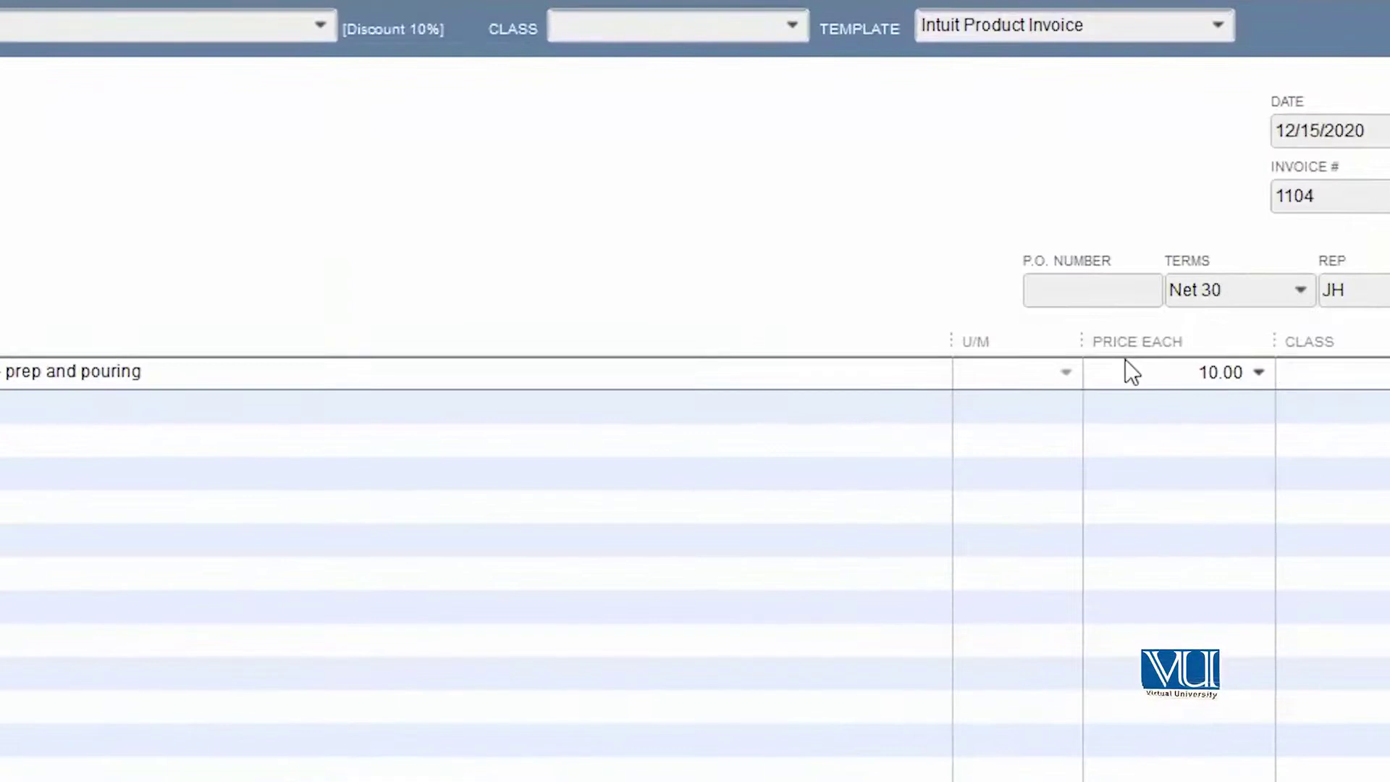
pyautogui.click(789, 23)
pyautogui.click(715, 169)
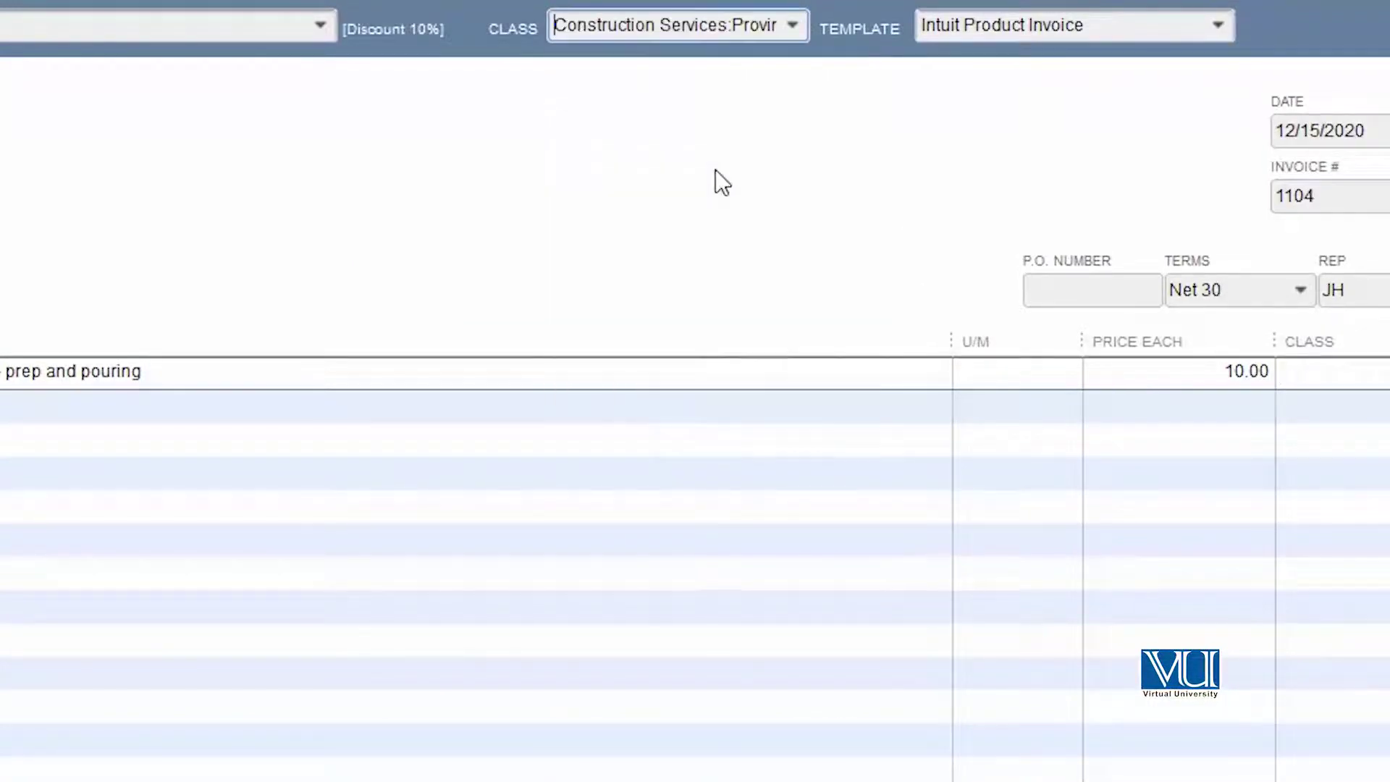
pyautogui.click(1017, 372)
pyautogui.click(825, 512)
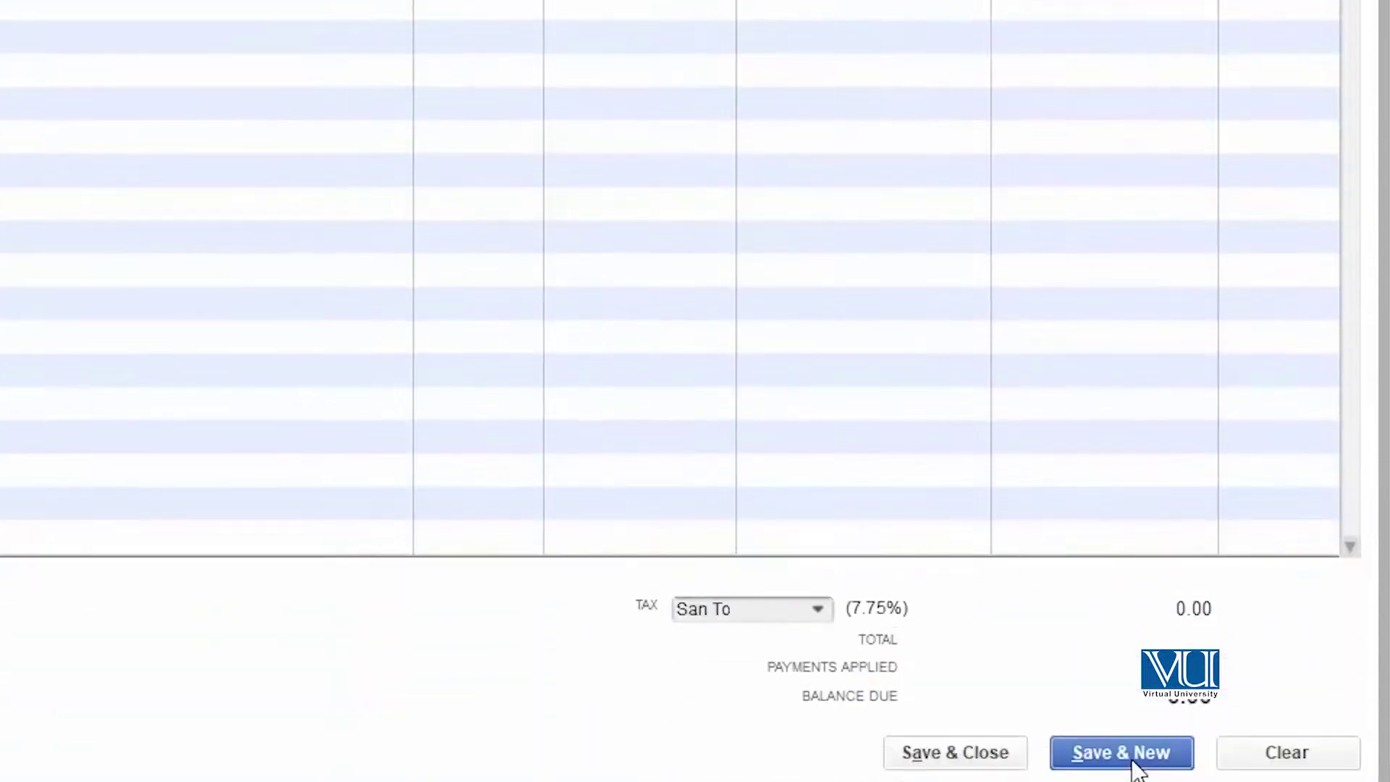
pyautogui.click(1131, 760)
# Fill in the new invoice for a different customer with class Construction Services:Province 1 and a Framing line of quantity 3.
pyautogui.click(811, 233)
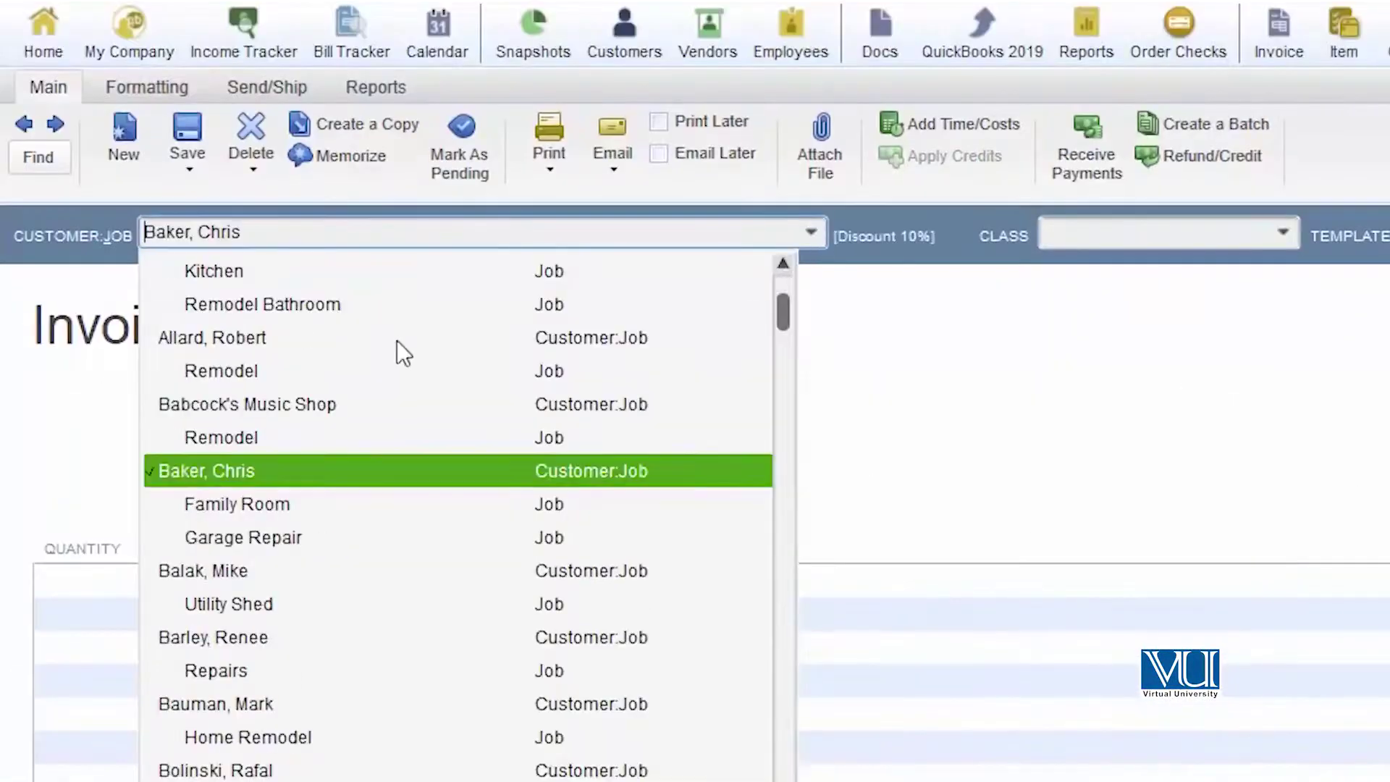
pyautogui.click(396, 333)
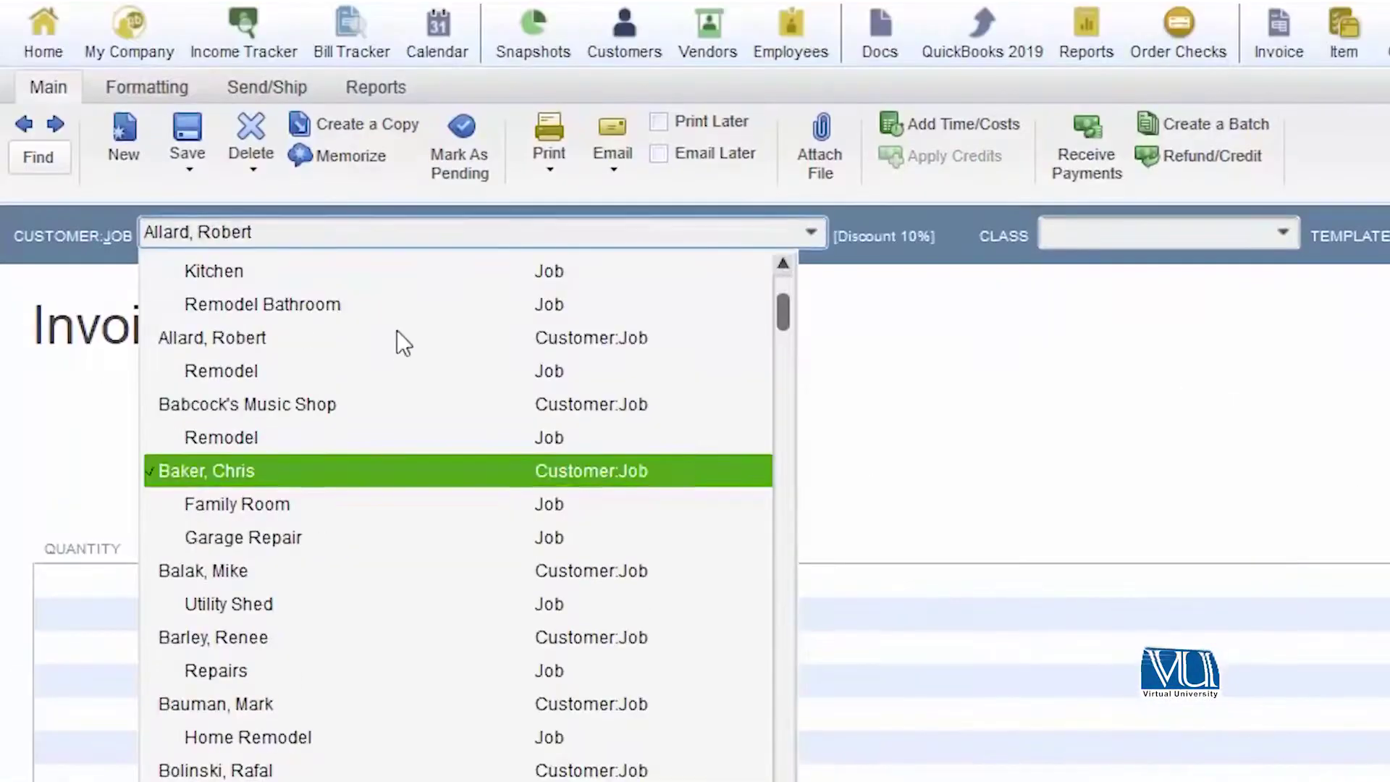
pyautogui.click(1283, 232)
pyautogui.click(1204, 404)
pyautogui.click(252, 580)
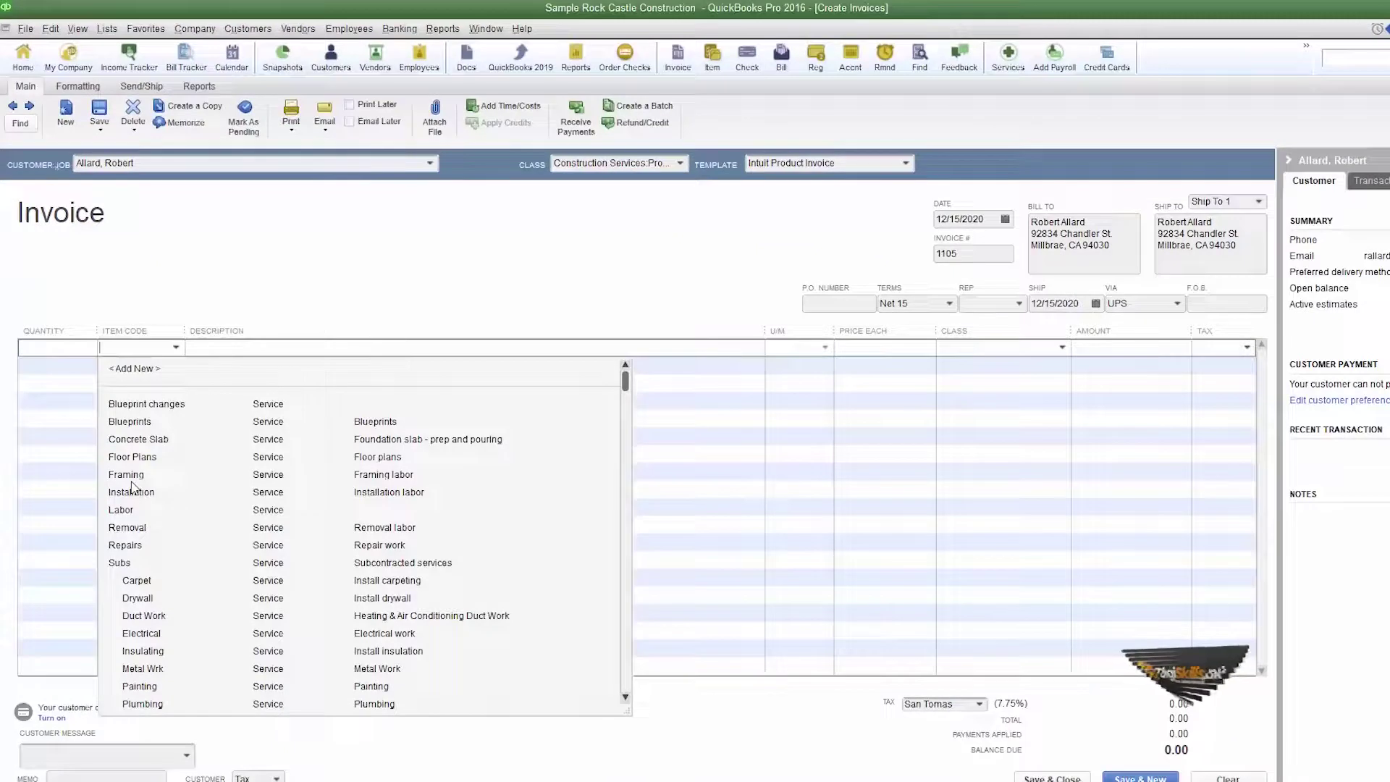
pyautogui.click(131, 475)
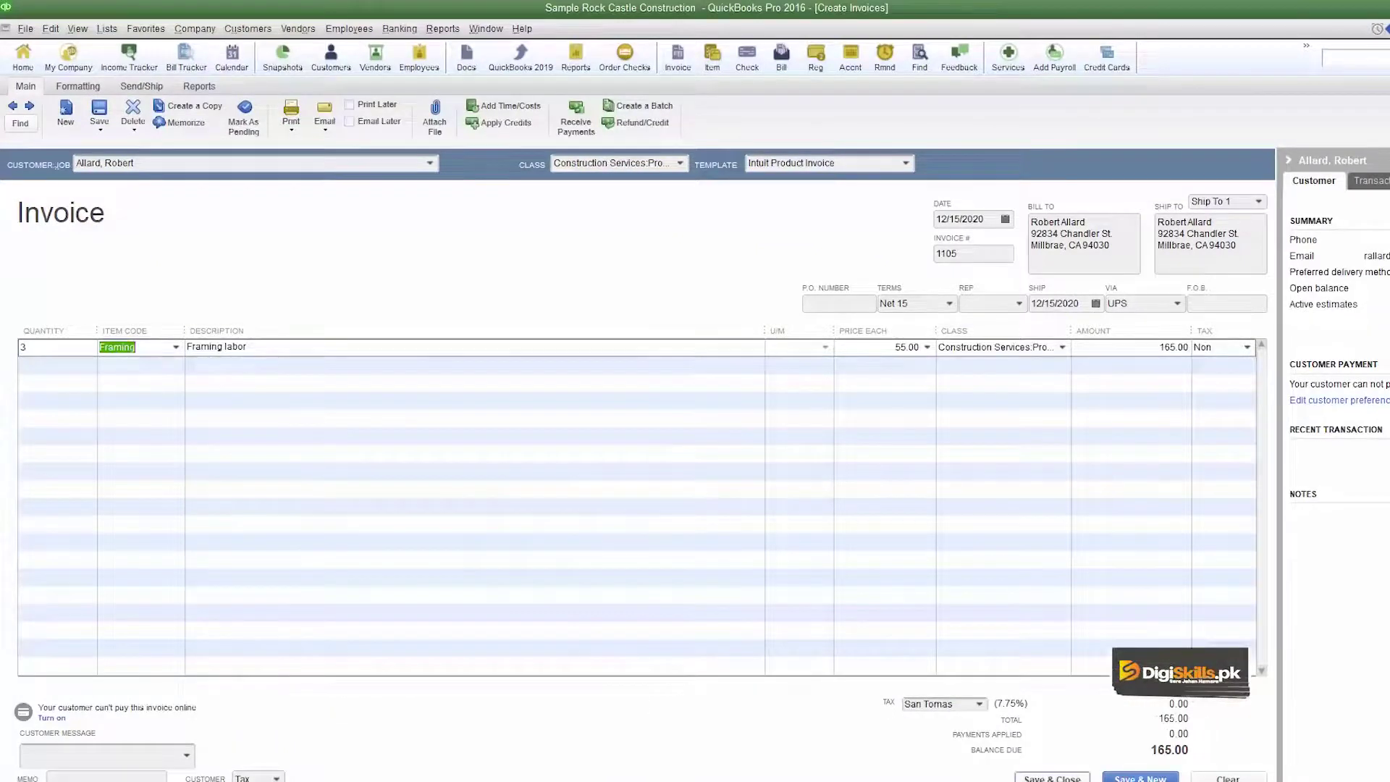
pyautogui.click(631, 614)
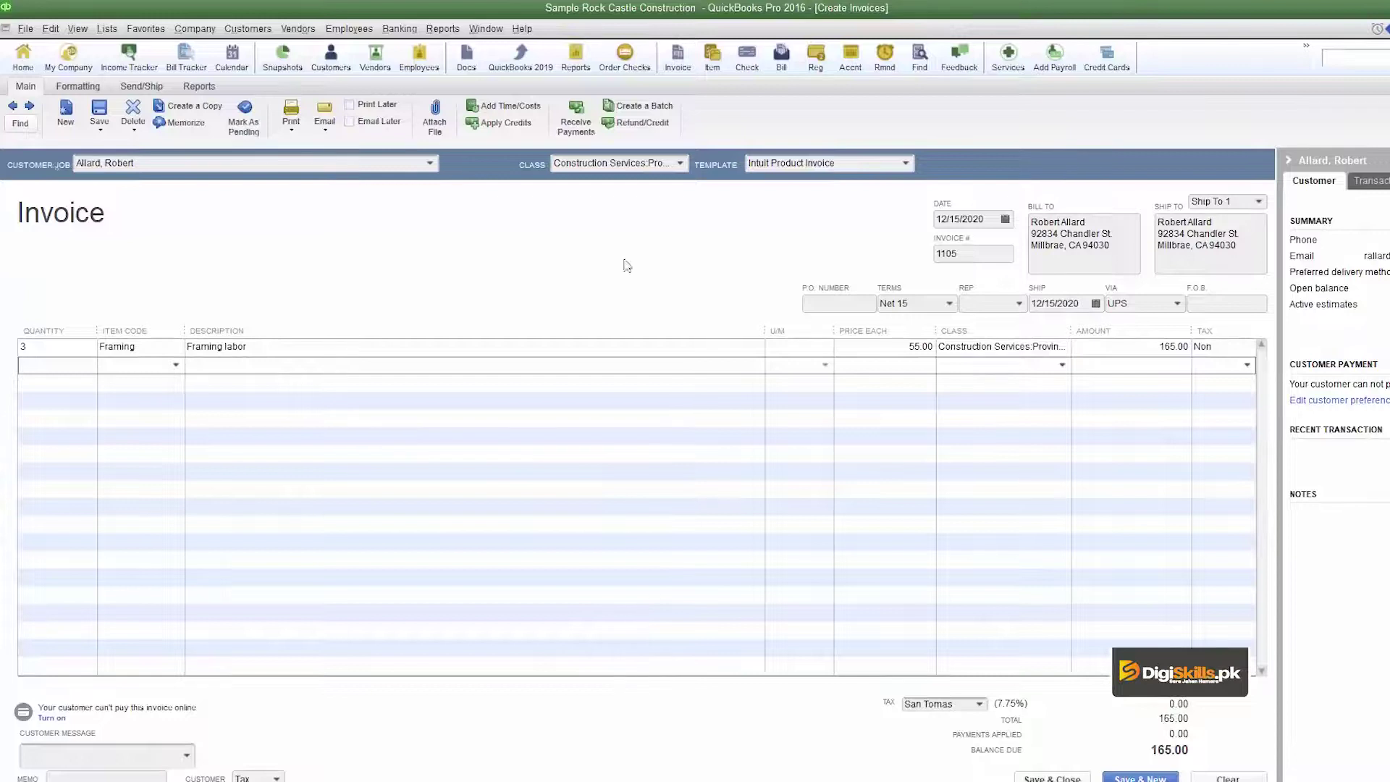
# Check the class selection on the Framing invoice, and save and close it.
pyautogui.click(681, 164)
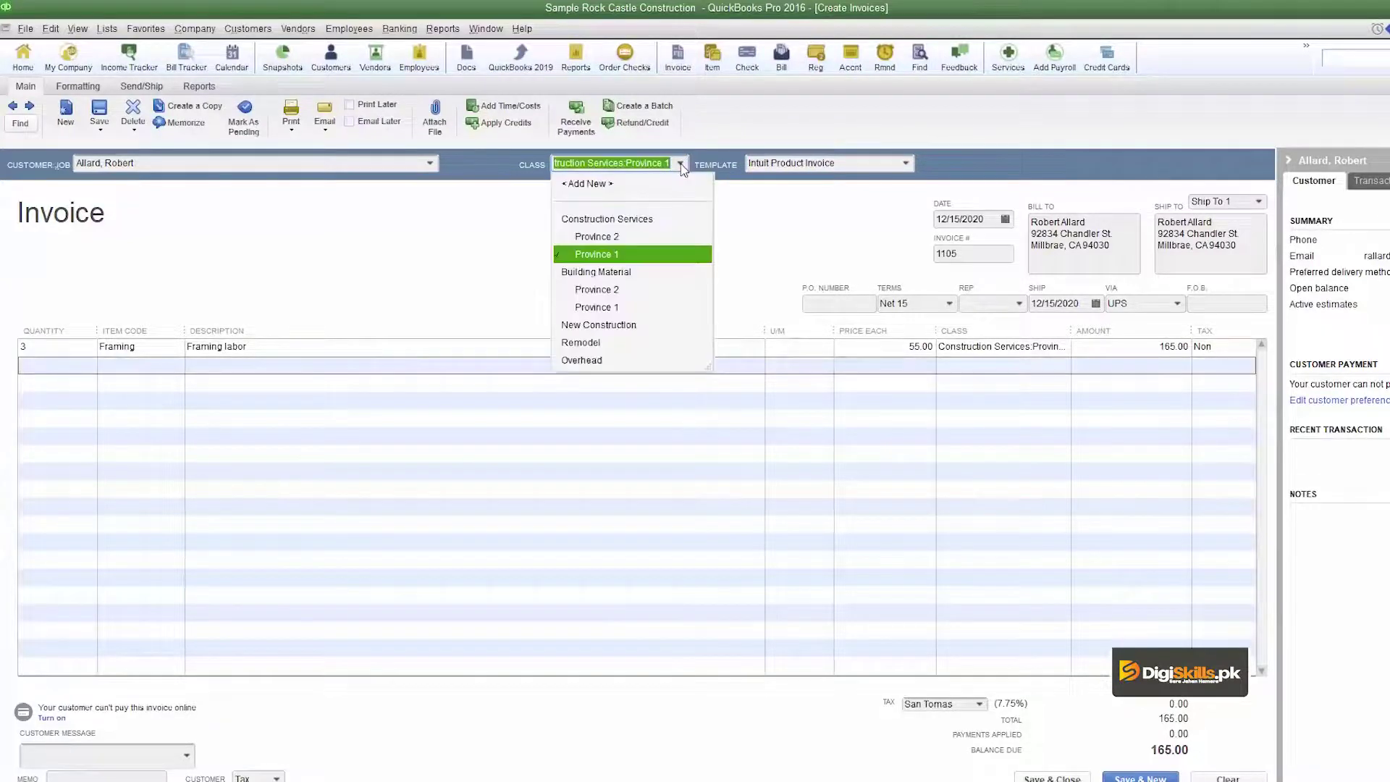
pyautogui.click(681, 163)
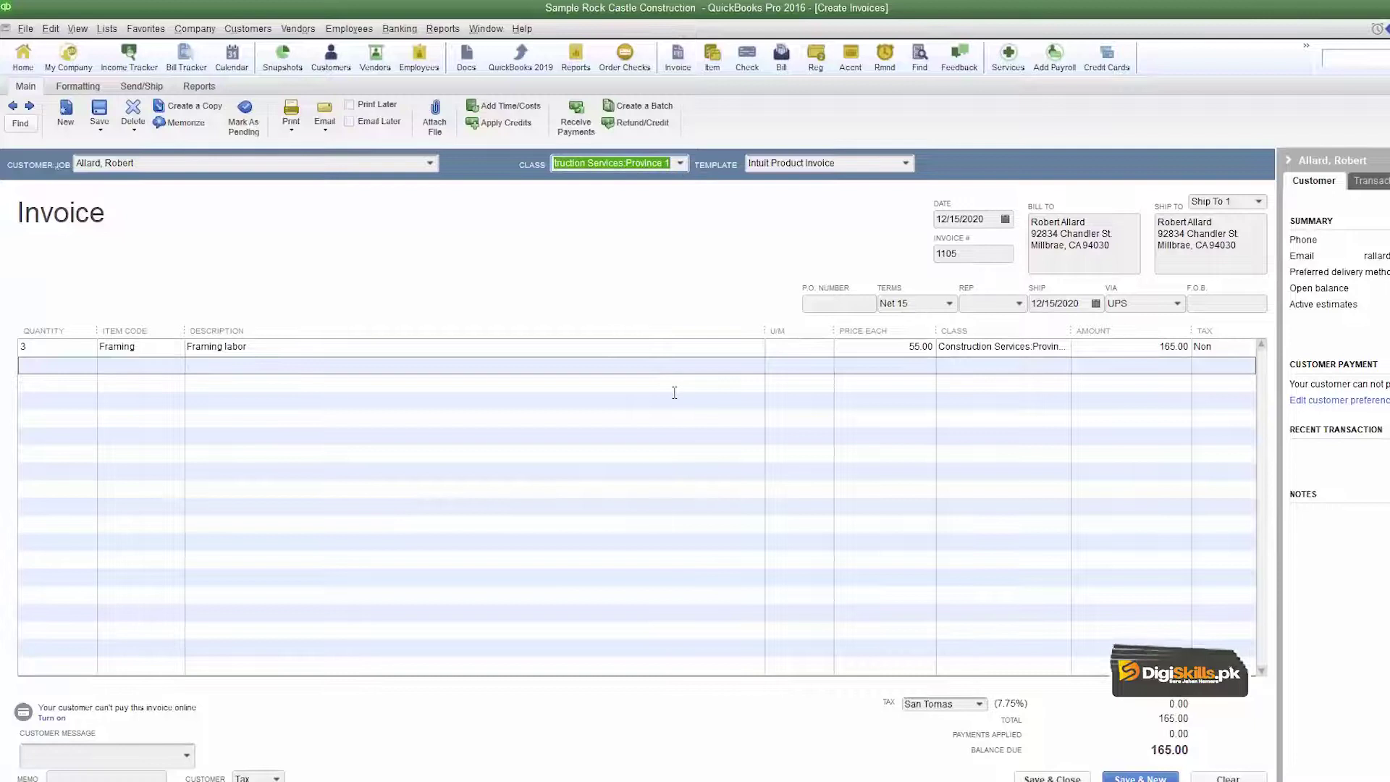
pyautogui.click(865, 489)
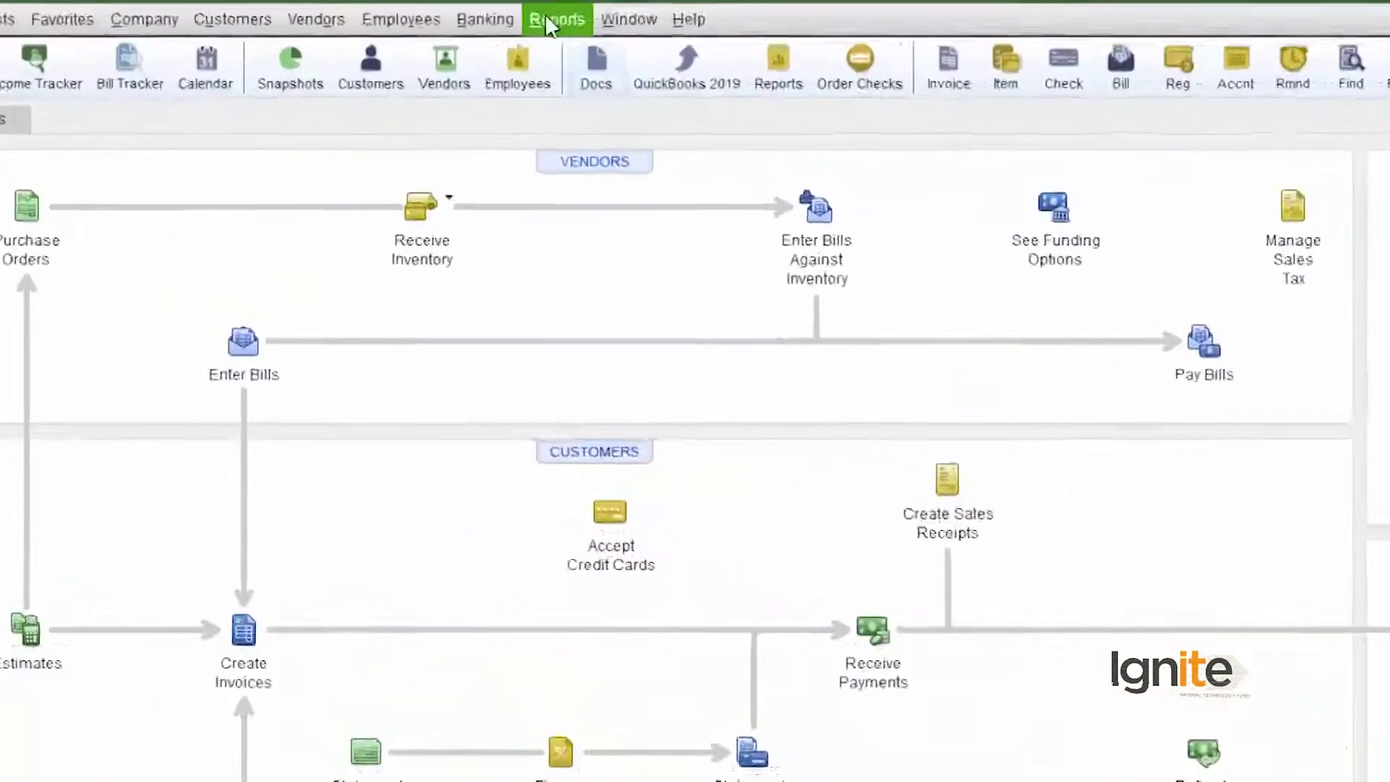
# Run the Profit & Loss by Class report and examine the income and expenses for each class.
pyautogui.click(433, 32)
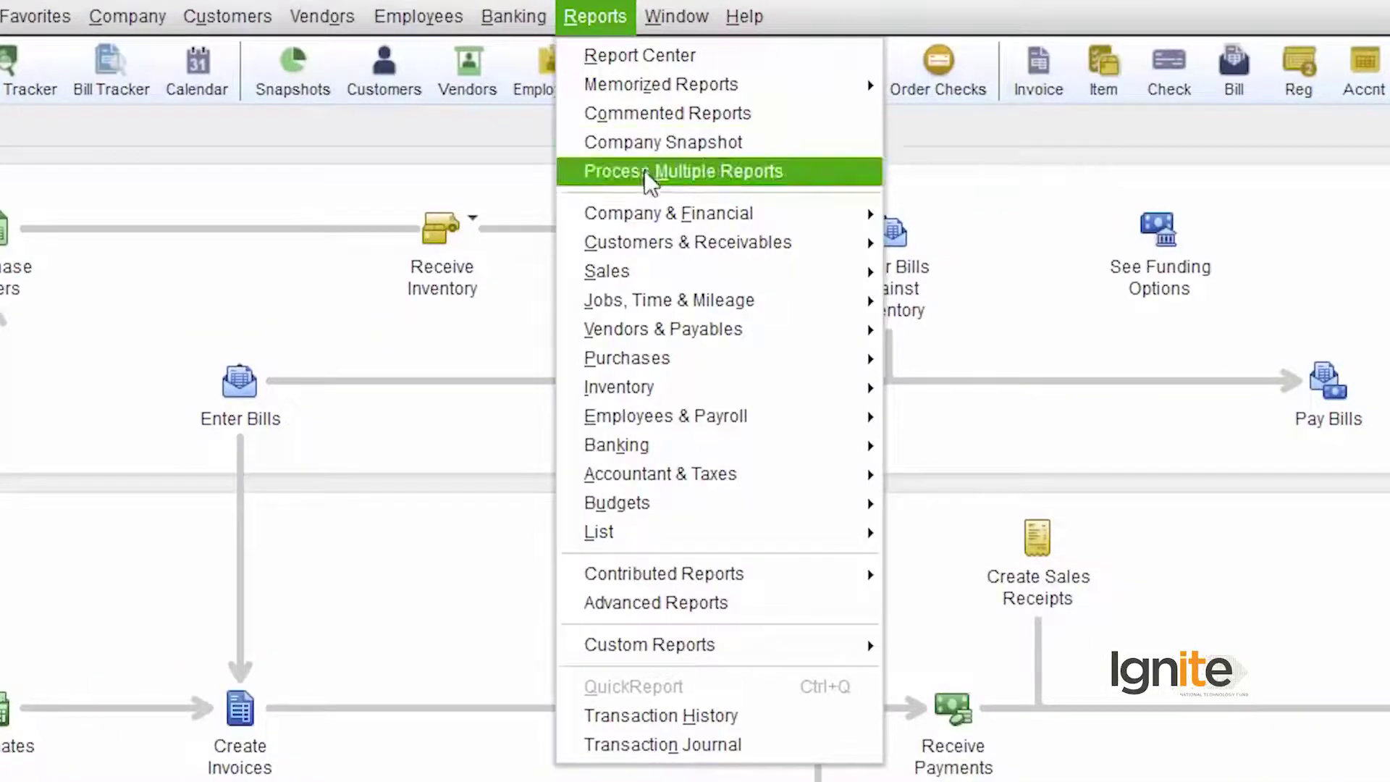
pyautogui.moveTo(662, 220)
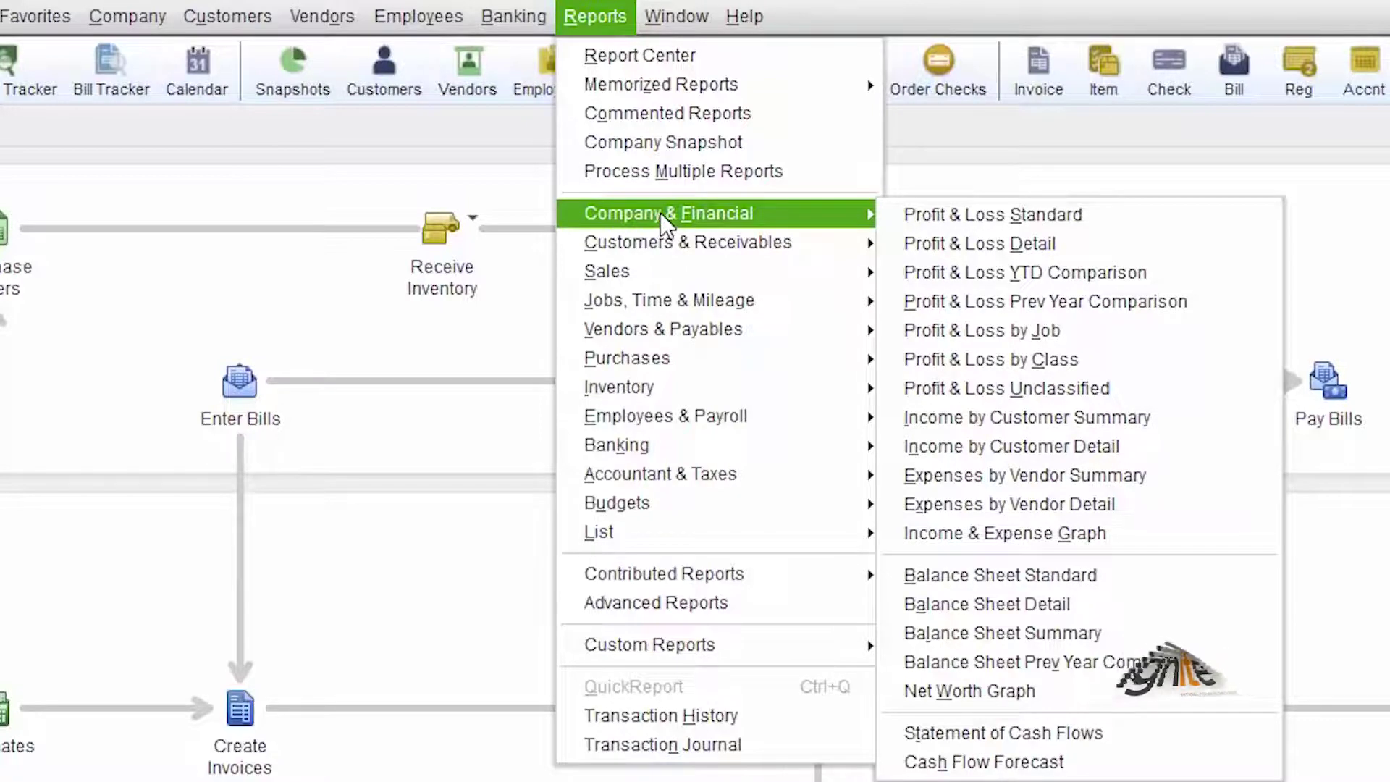
pyautogui.click(1003, 371)
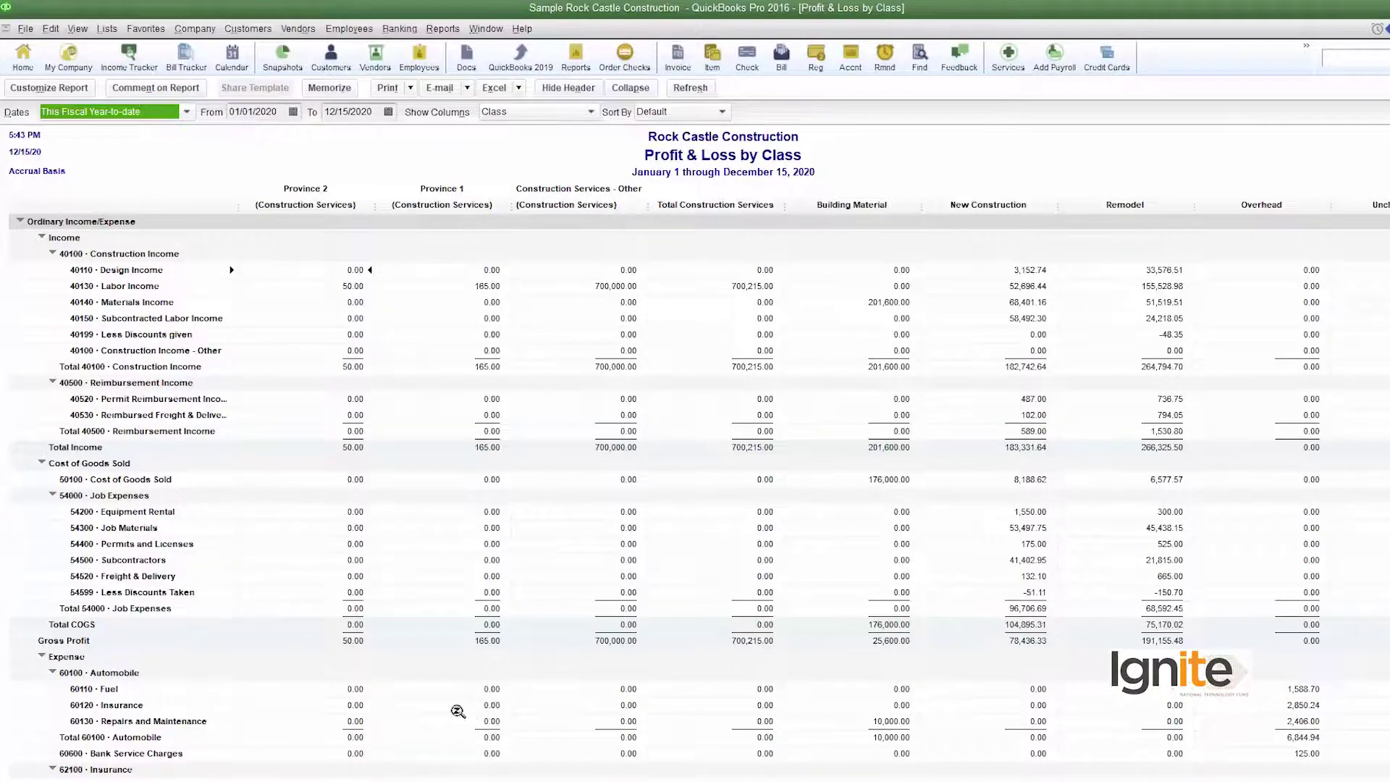
pyautogui.click(263, 173)
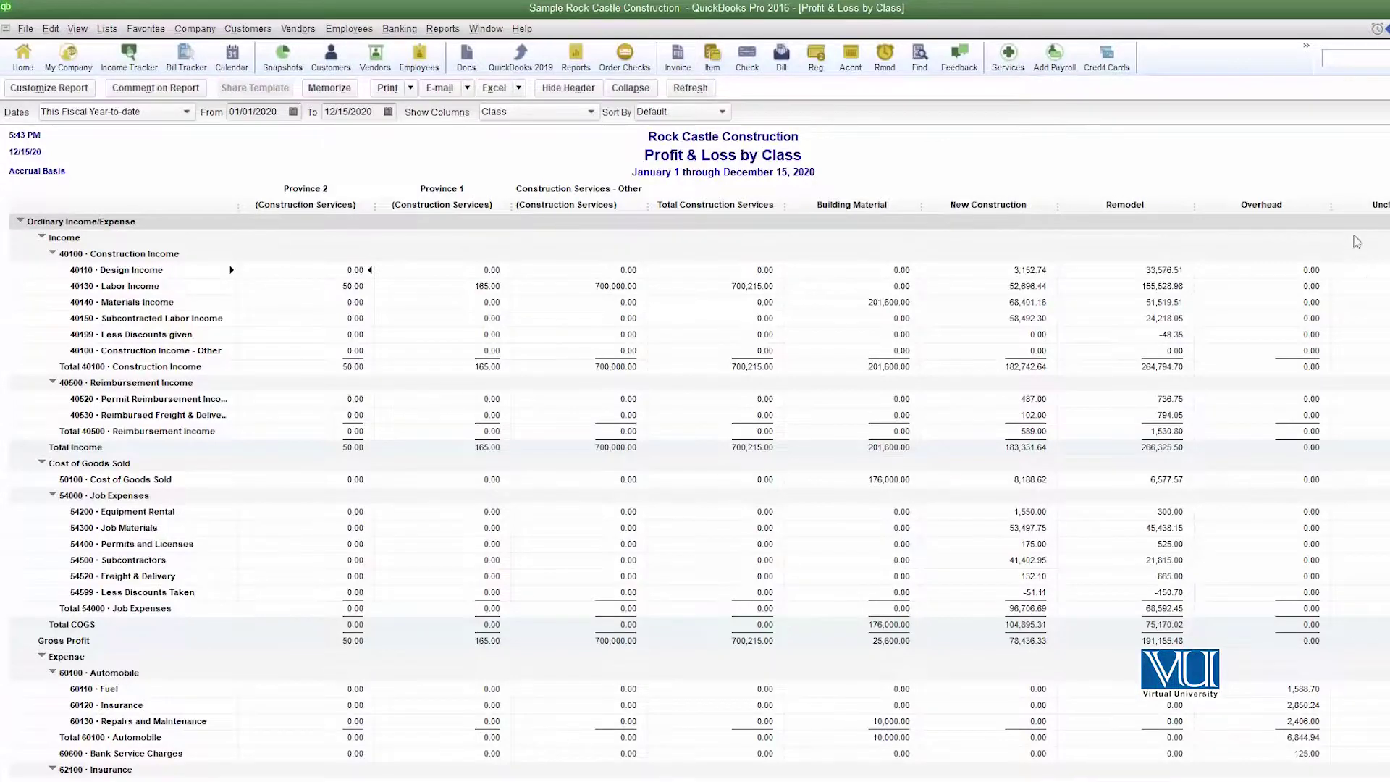
pyautogui.scroll(-10, 1366, 281)
pyautogui.scroll(7, 1366, 283)
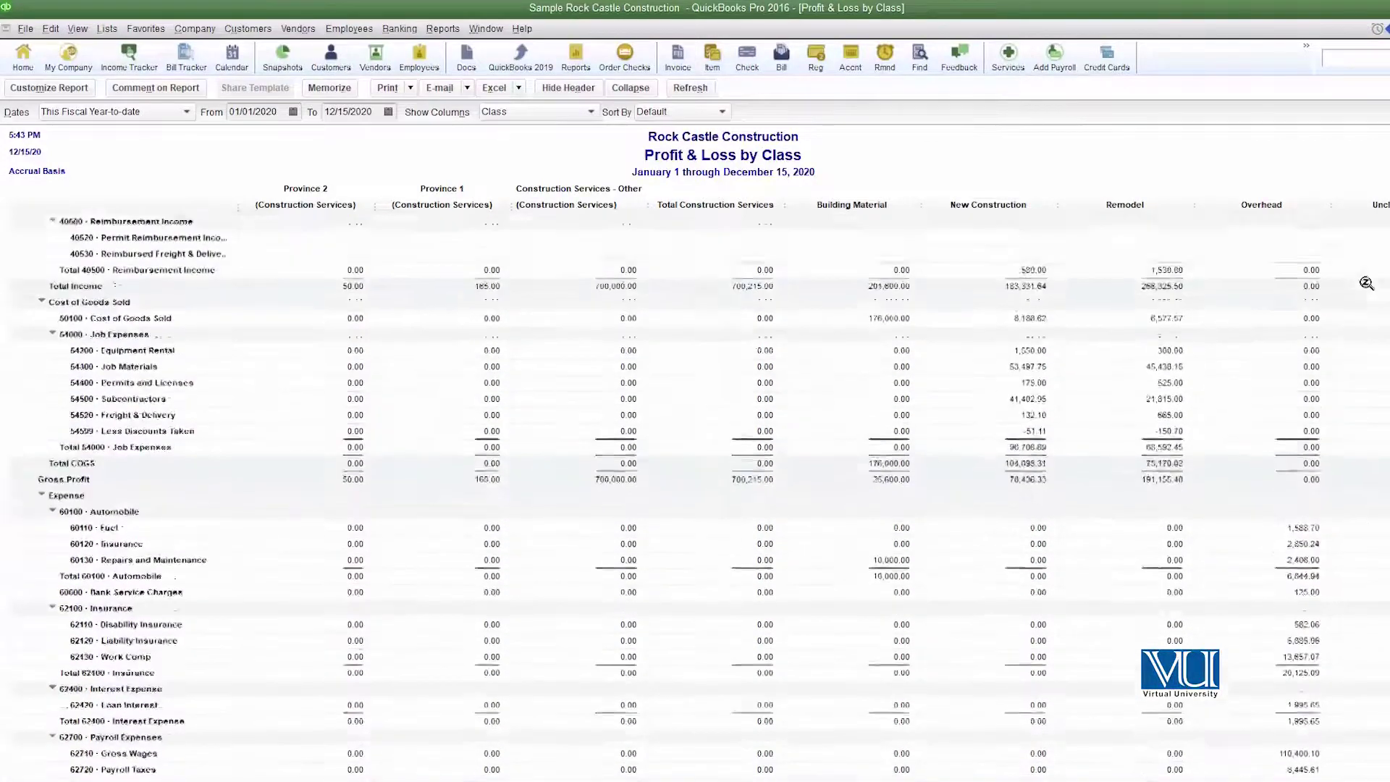
pyautogui.scroll(3, 1366, 283)
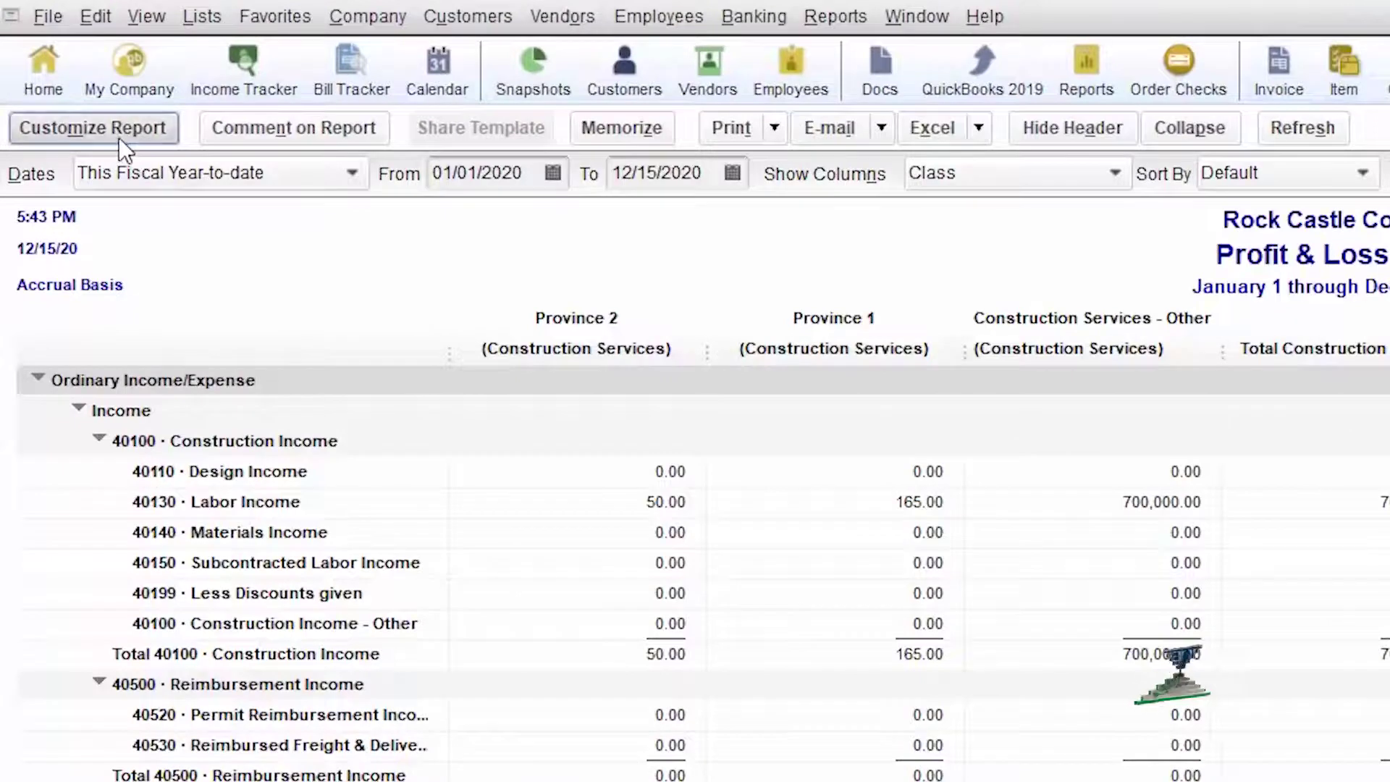
# Open the customization options of the Profit & Loss by Class report.
pyautogui.click(119, 137)
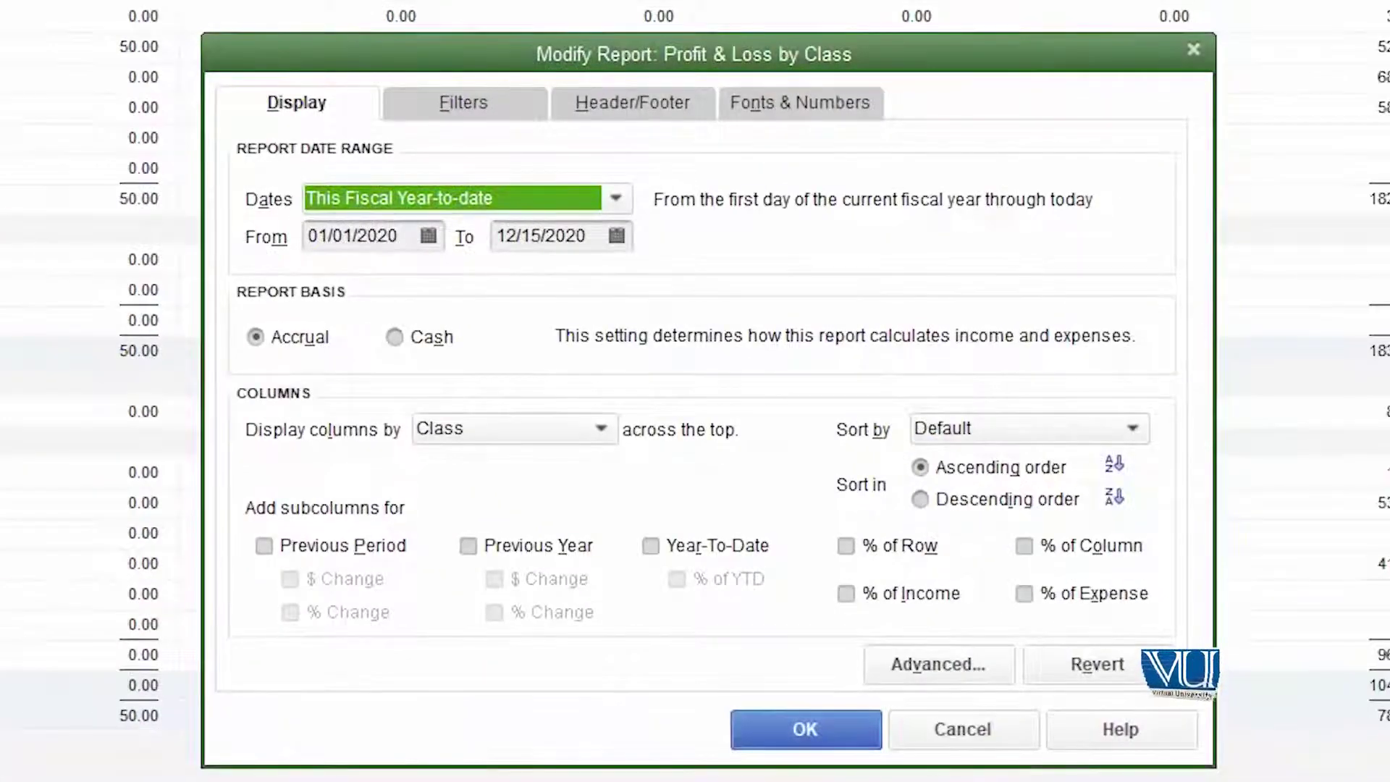